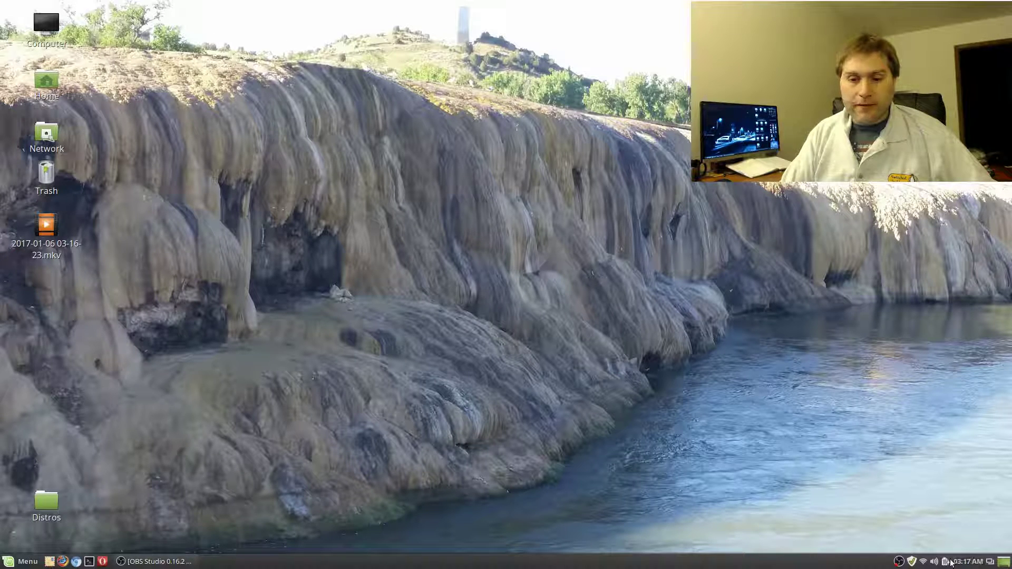
# Create an empty Untitled Document file on the desktop from the right-click menu
pyautogui.click(36, 556)
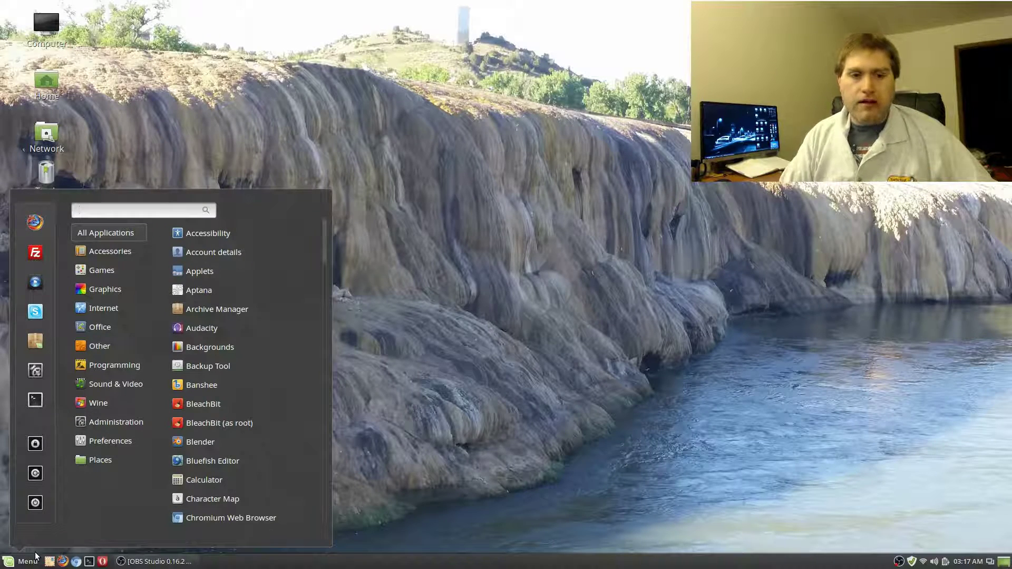
pyautogui.moveTo(118, 394)
pyautogui.click(401, 284)
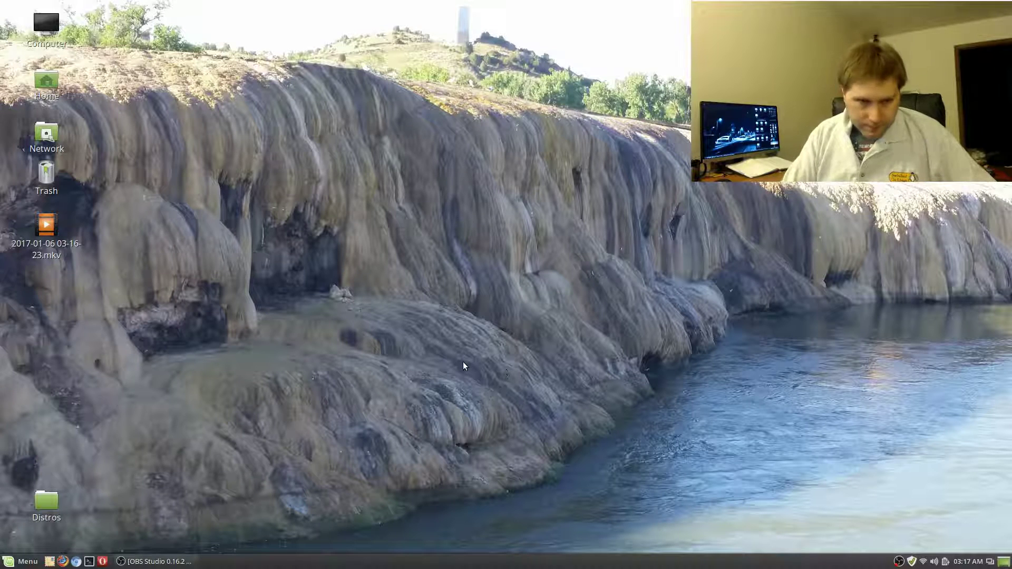
pyautogui.rightClick(238, 256)
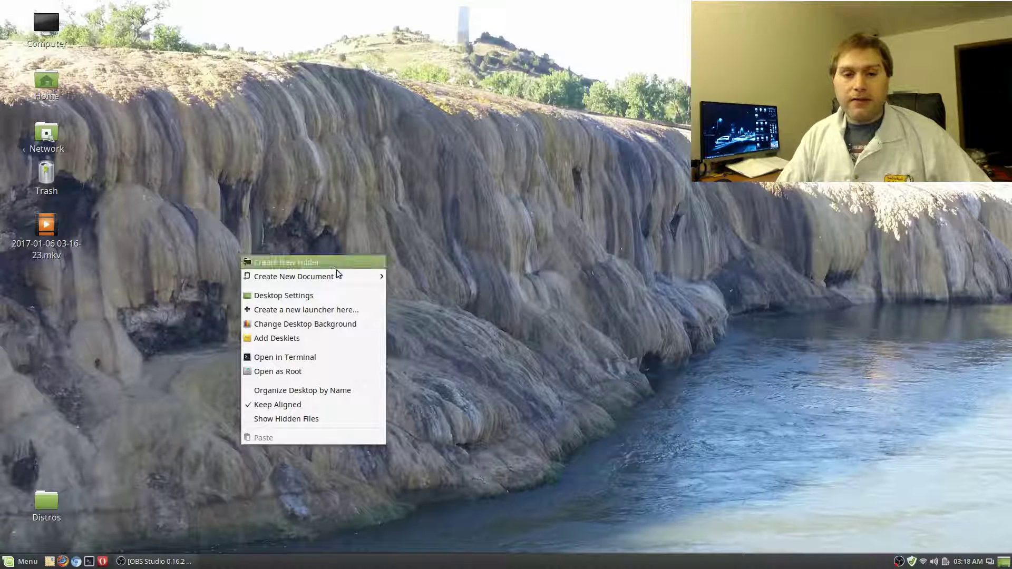
pyautogui.moveTo(340, 274)
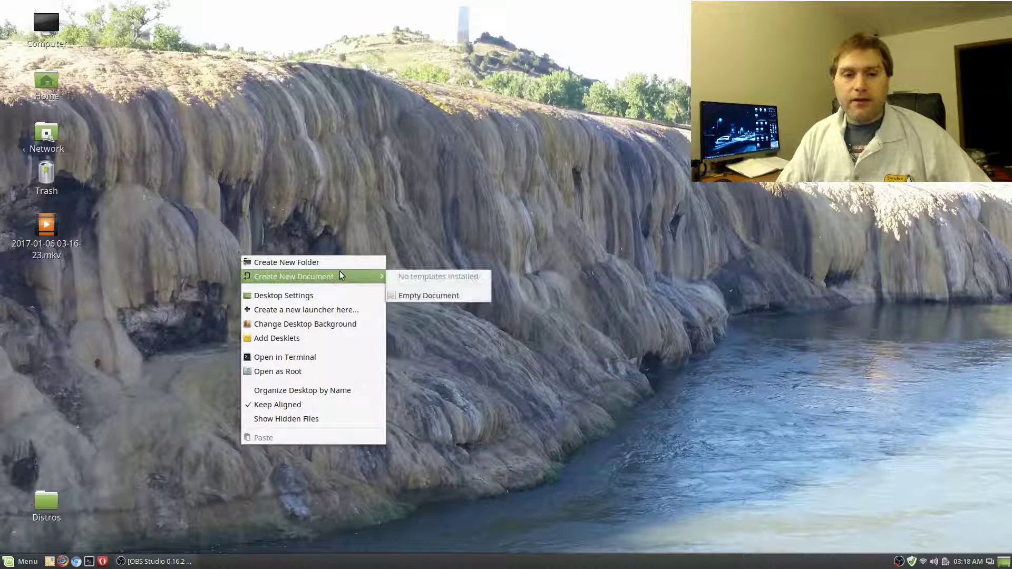
pyautogui.click(434, 295)
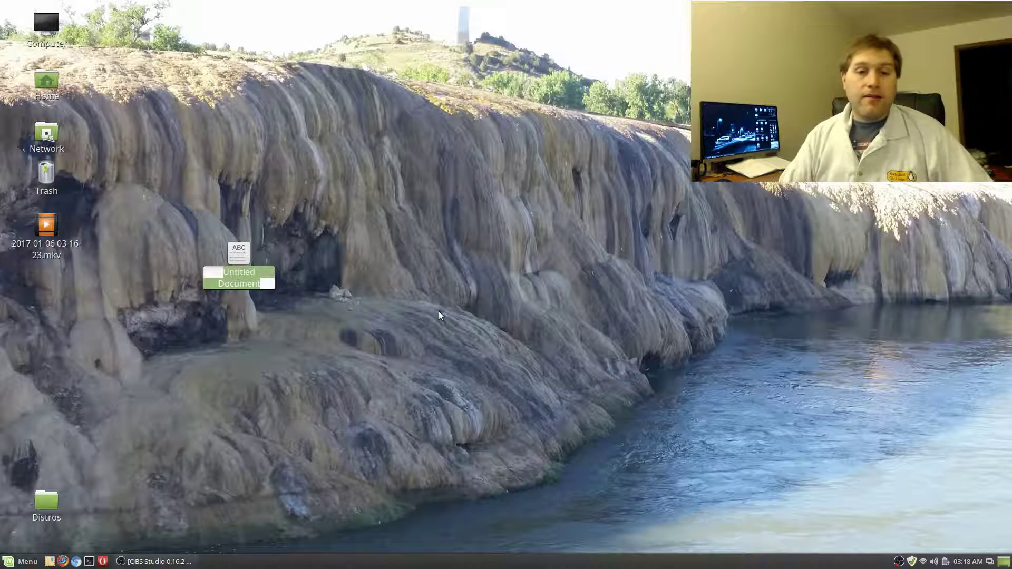
pyautogui.click(302, 298)
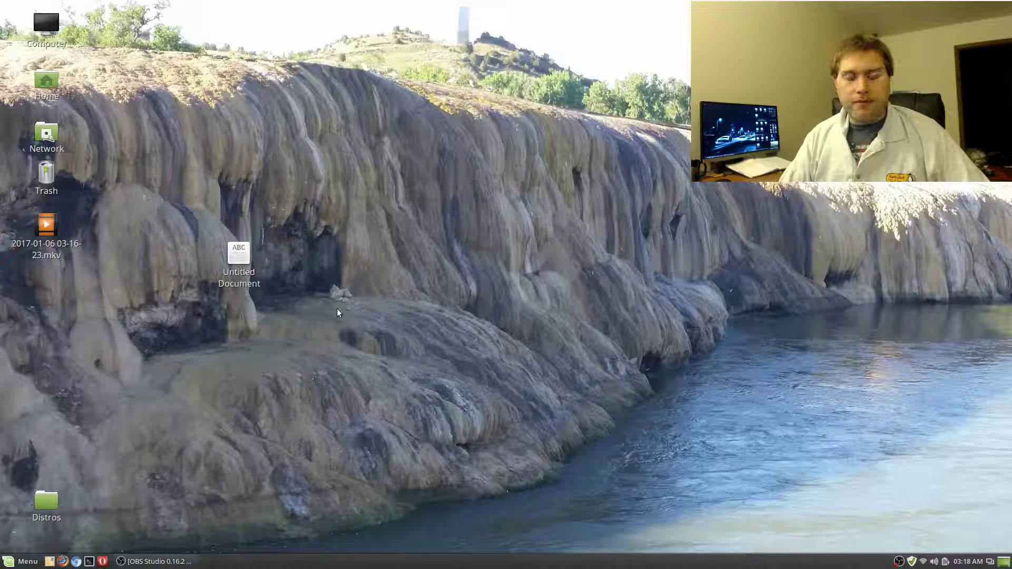
# Rename the new file to index.html, then open it in the text editor and close it
pyautogui.click(236, 280)
pyautogui.click(236, 280)
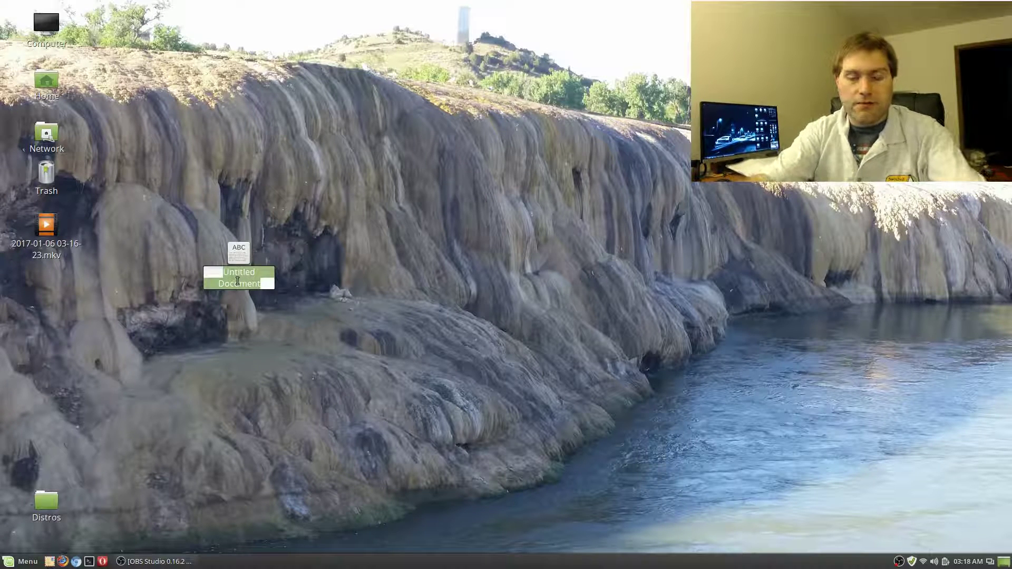
pyautogui.write('index.')
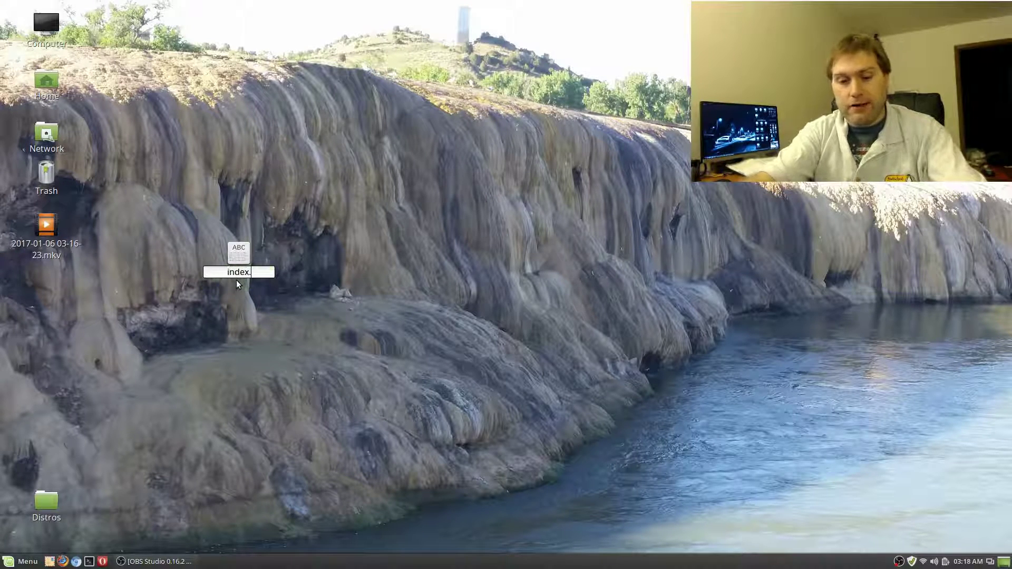
pyautogui.write('html')
pyautogui.press('Return')
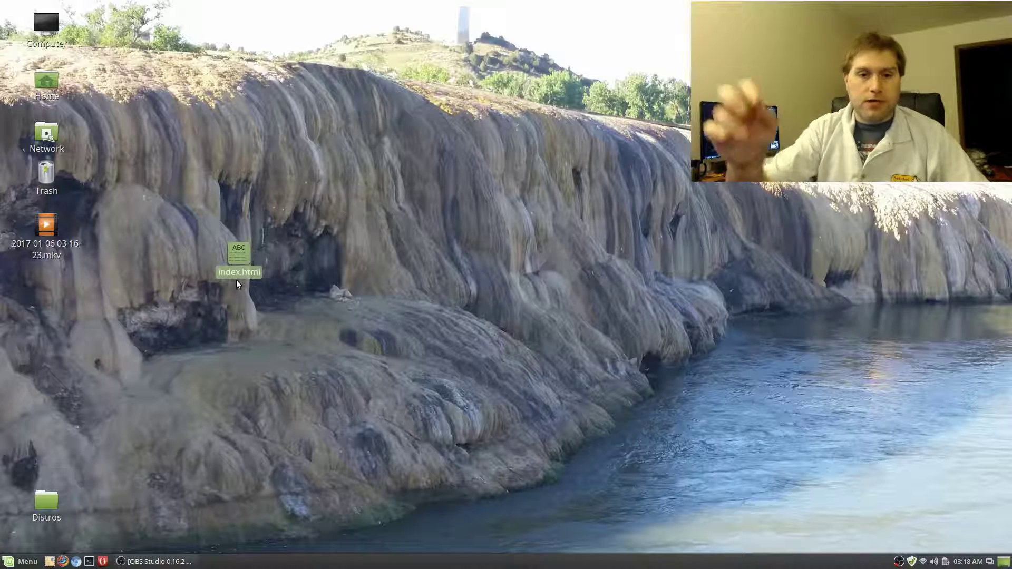
pyautogui.click(301, 267)
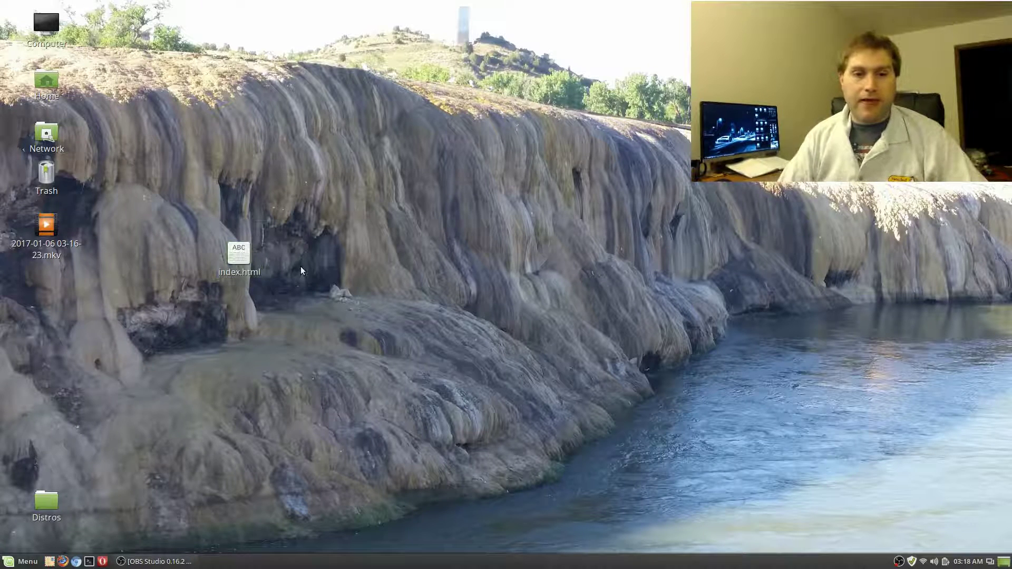
pyautogui.doubleClick(241, 268)
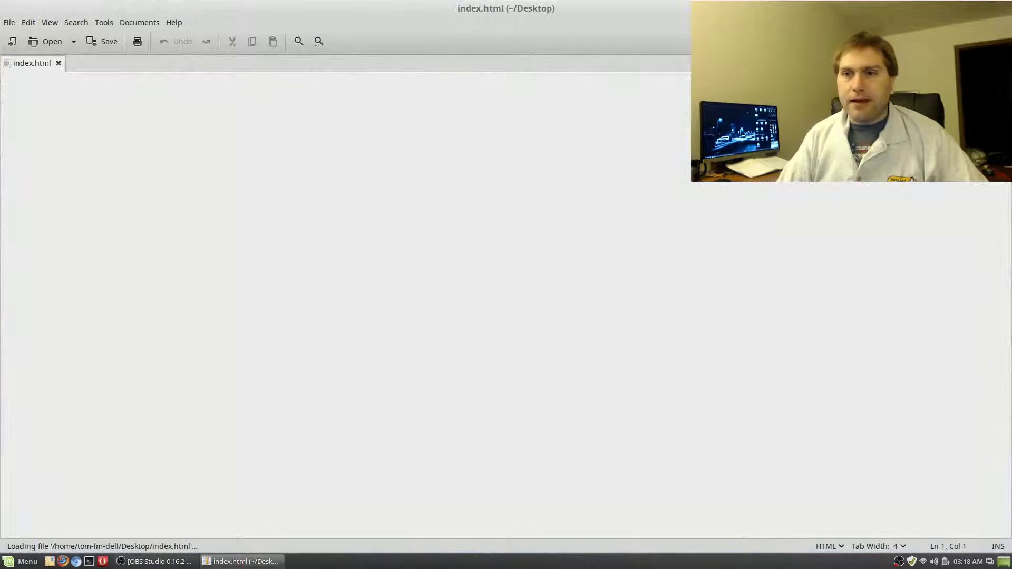
pyautogui.hotkey('ctrl', 'q')
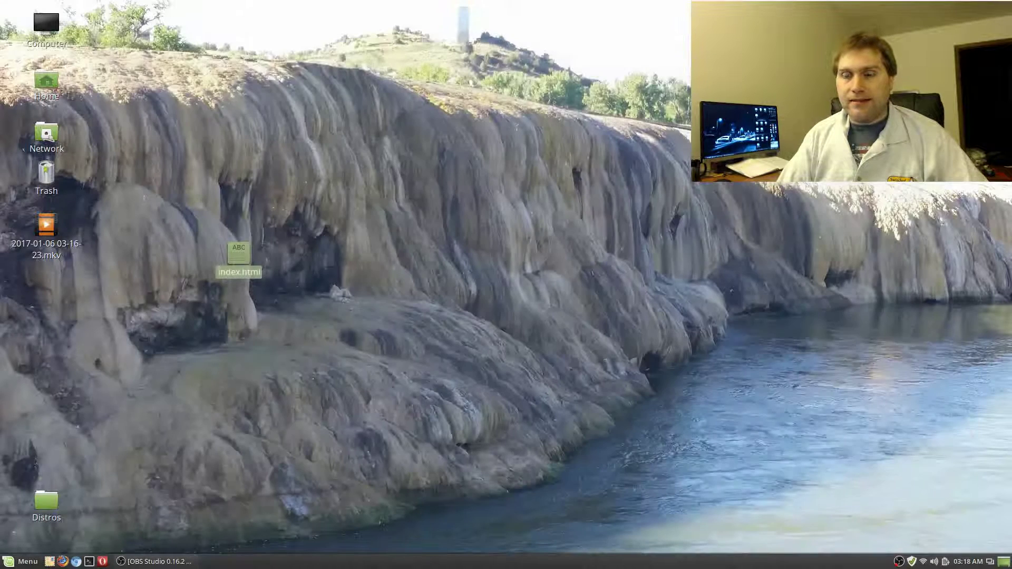
# Check index.html's Open With options, then drag the file onto the Trash icon
pyautogui.rightClick(238, 257)
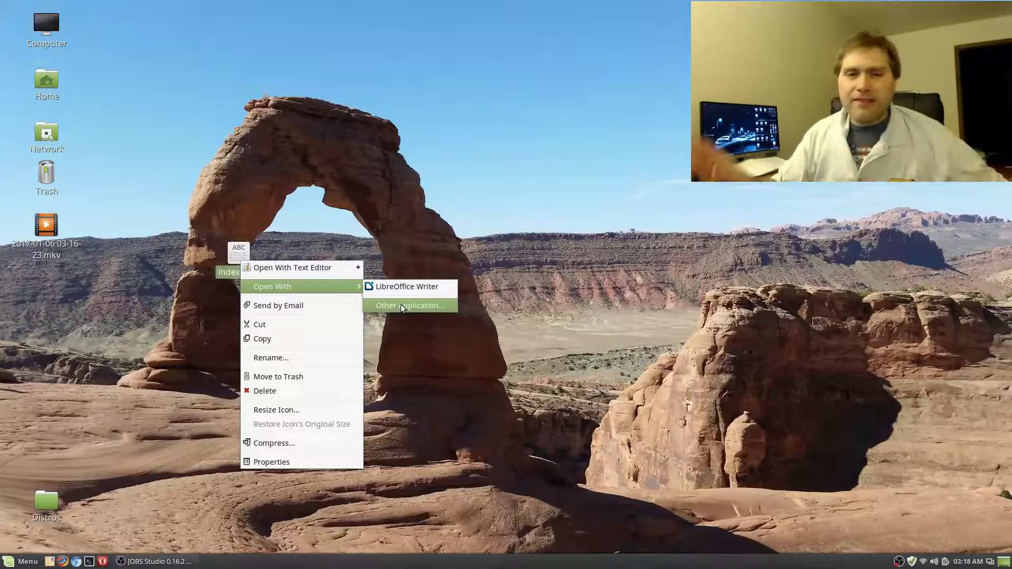
pyautogui.click(227, 82)
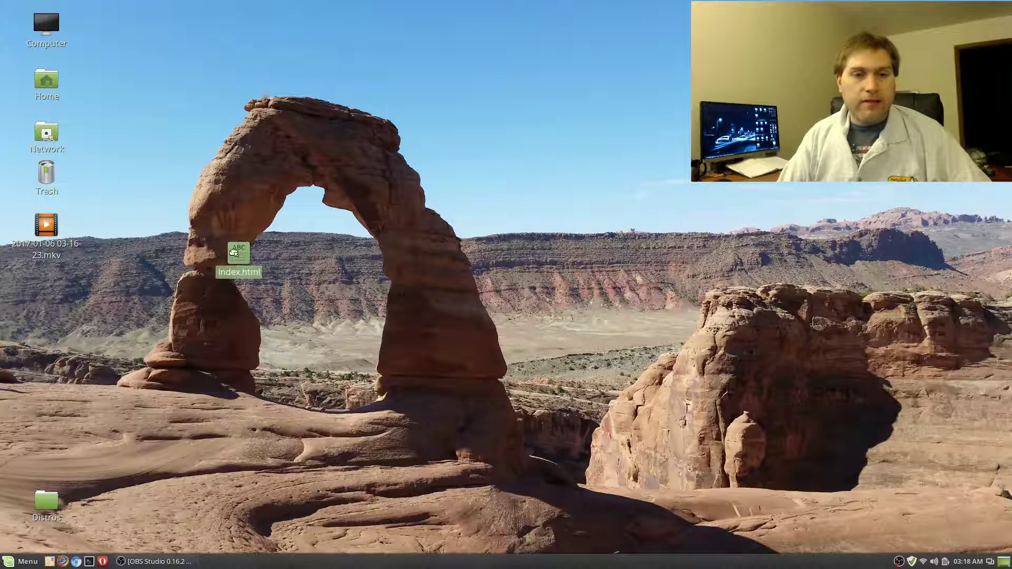
pyautogui.moveTo(233, 253); pyautogui.dragTo(46, 176)
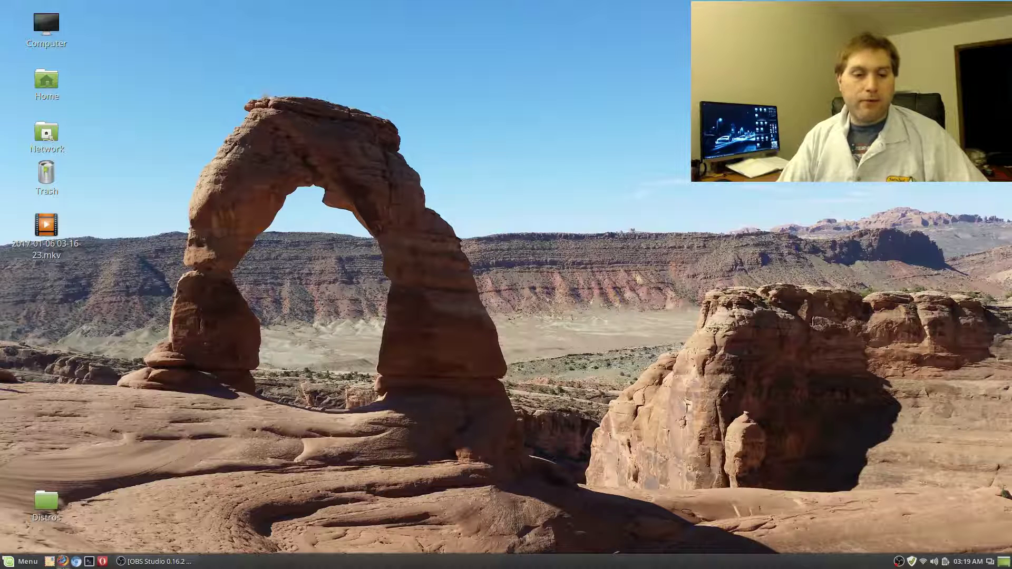
pyautogui.click(21, 561)
pyautogui.moveTo(98, 463)
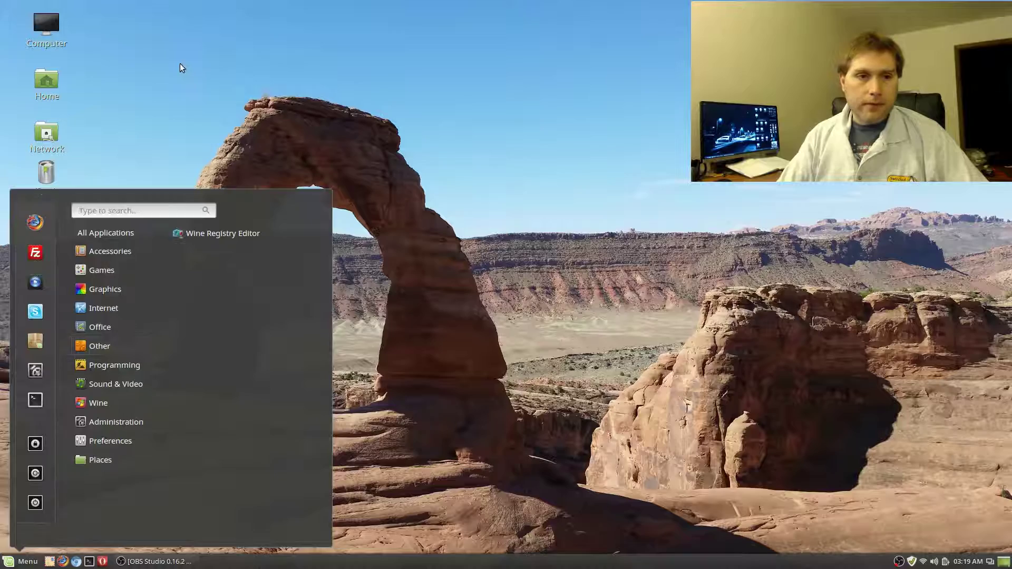
pyautogui.doubleClick(48, 85)
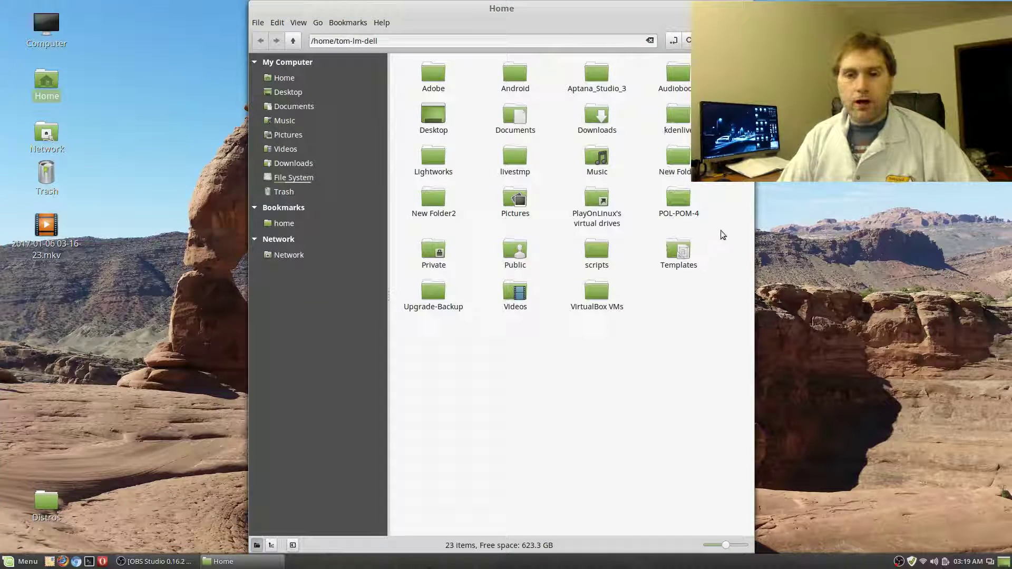
pyautogui.moveTo(543, 6); pyautogui.dragTo(336, 7)
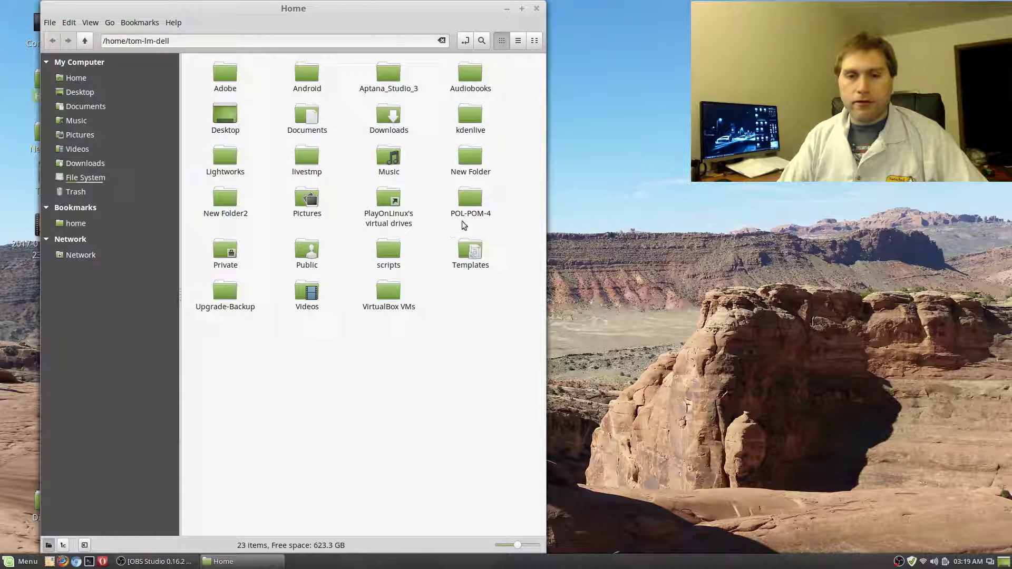
pyautogui.doubleClick(466, 249)
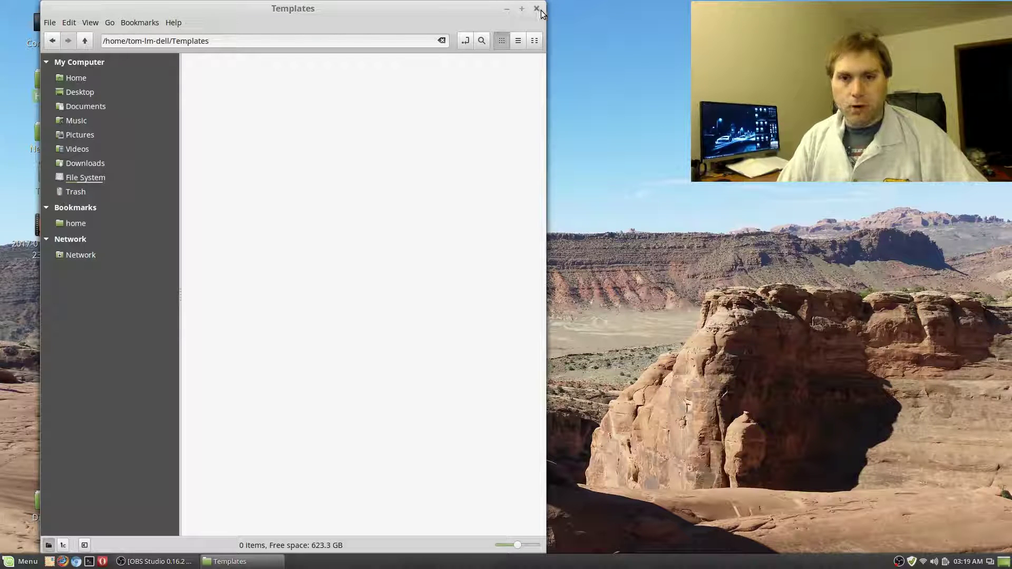
# Close the Templates window and start a Writer Document from the LibreOffice Start Center
pyautogui.click(536, 9)
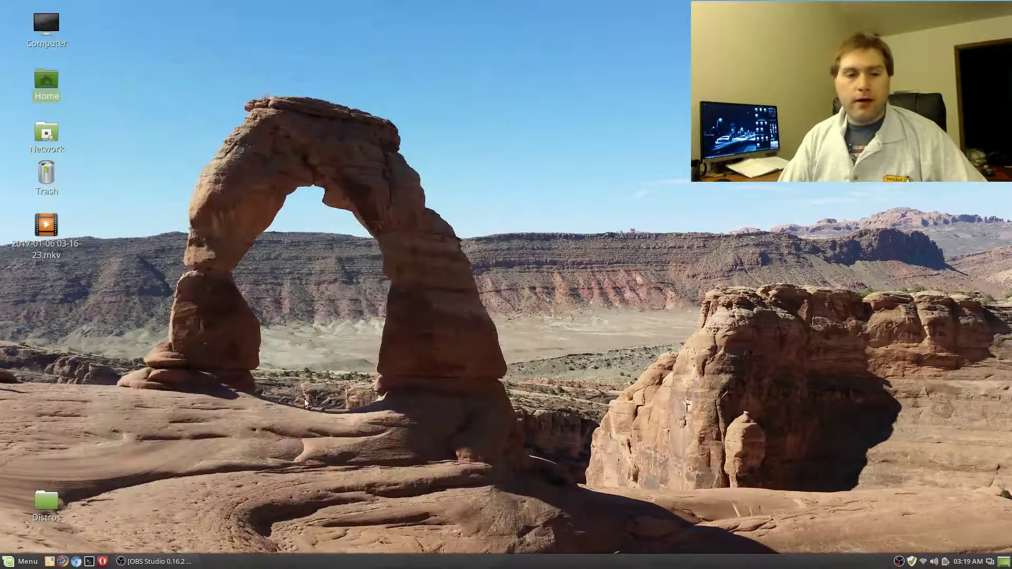
pyautogui.click(21, 562)
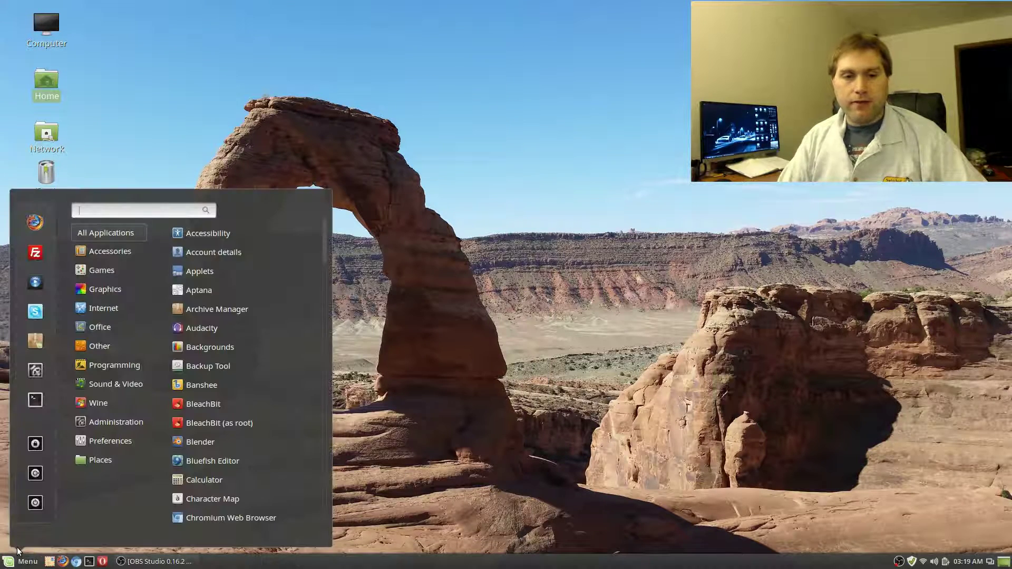
pyautogui.moveTo(103, 330)
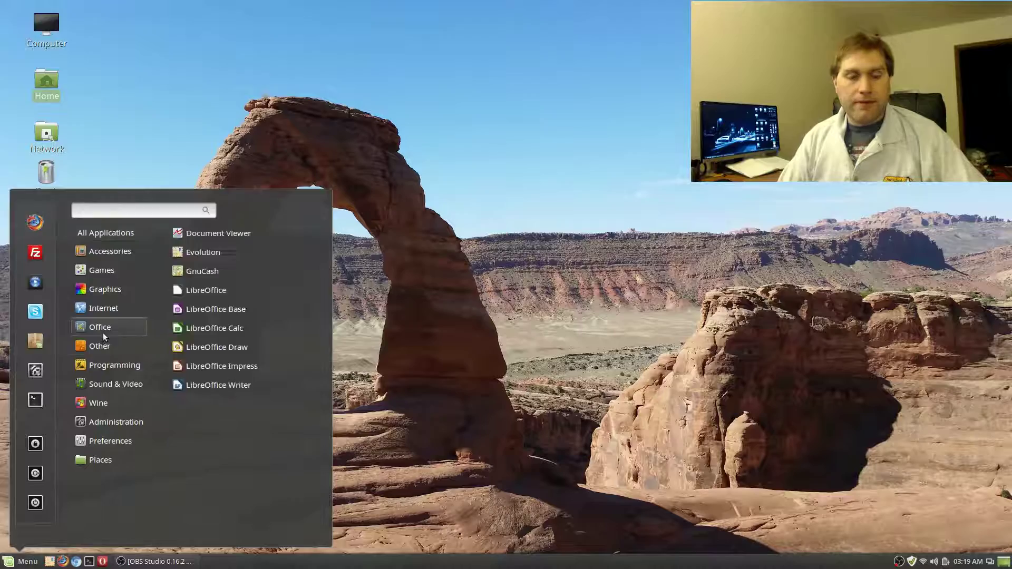
pyautogui.click(204, 290)
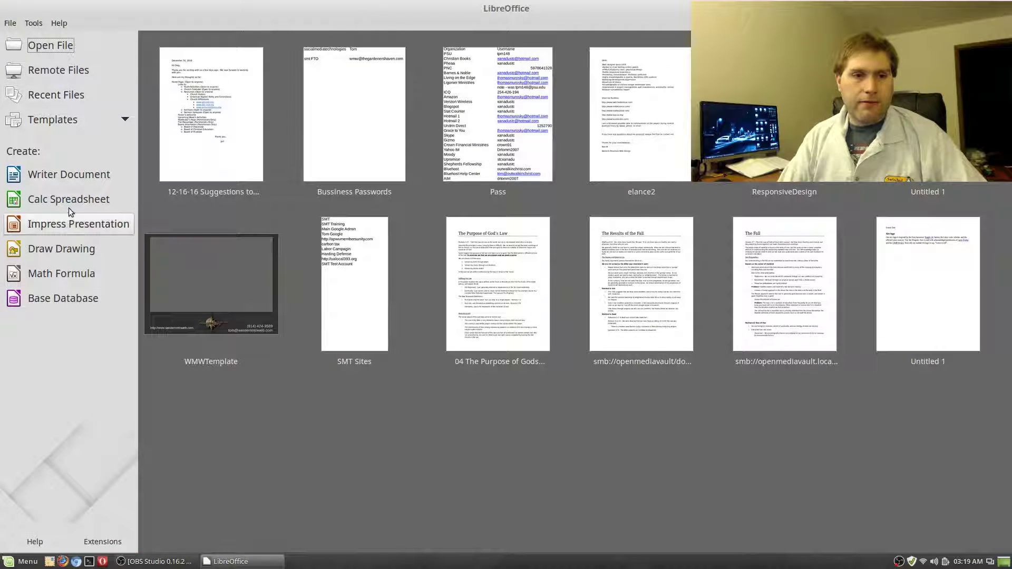
pyautogui.click(63, 180)
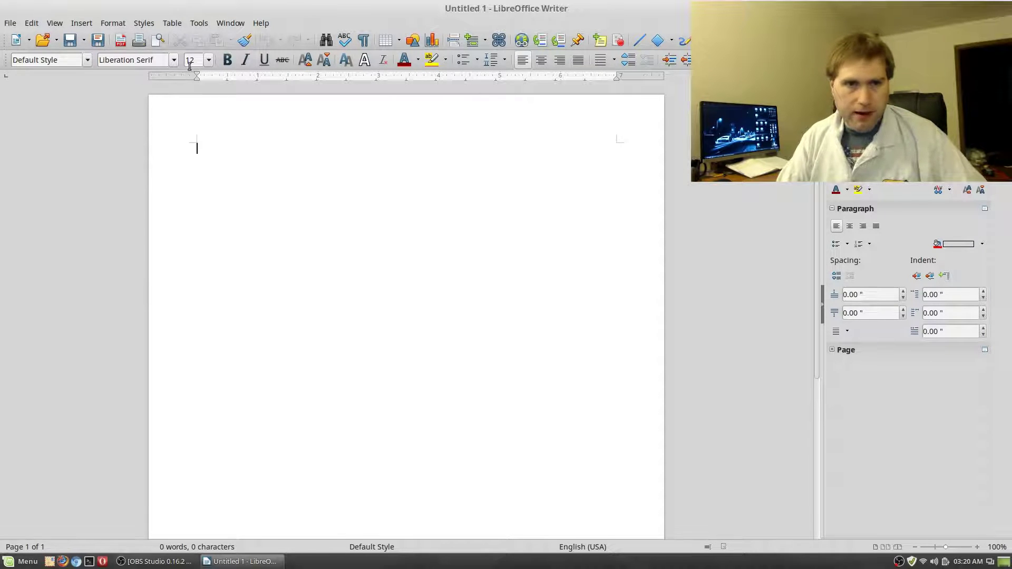
# Scroll through Writer's font list, then close it without changing the font
pyautogui.click(173, 63)
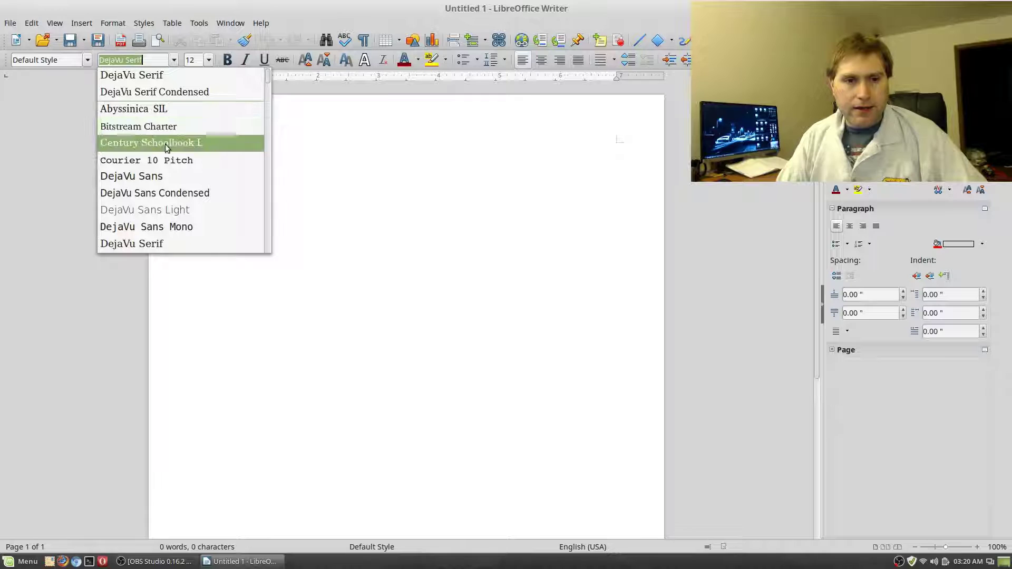
pyautogui.scroll(-5, 181, 209)
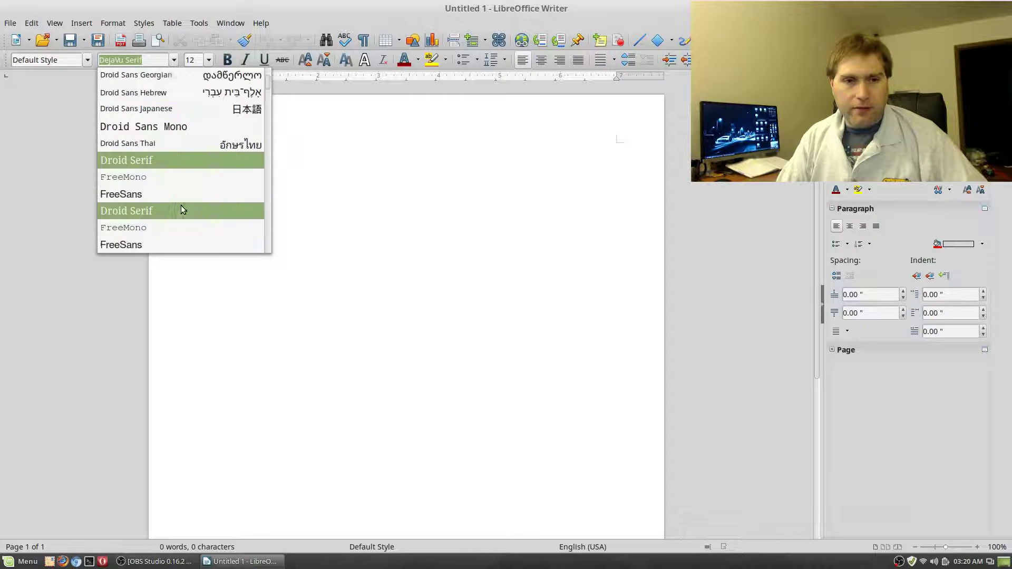
pyautogui.scroll(-15, 182, 209)
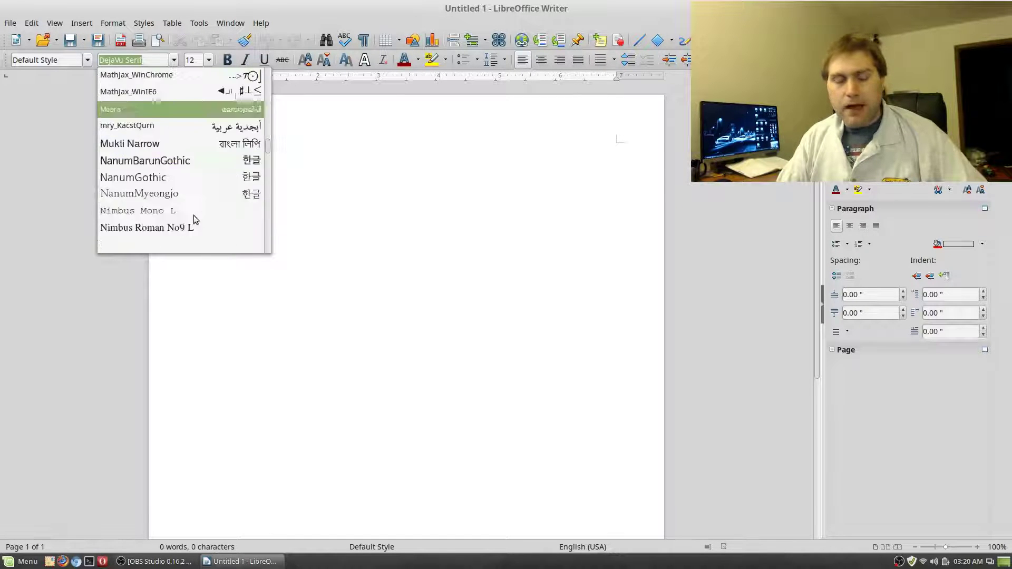
pyautogui.scroll(-20, 194, 216)
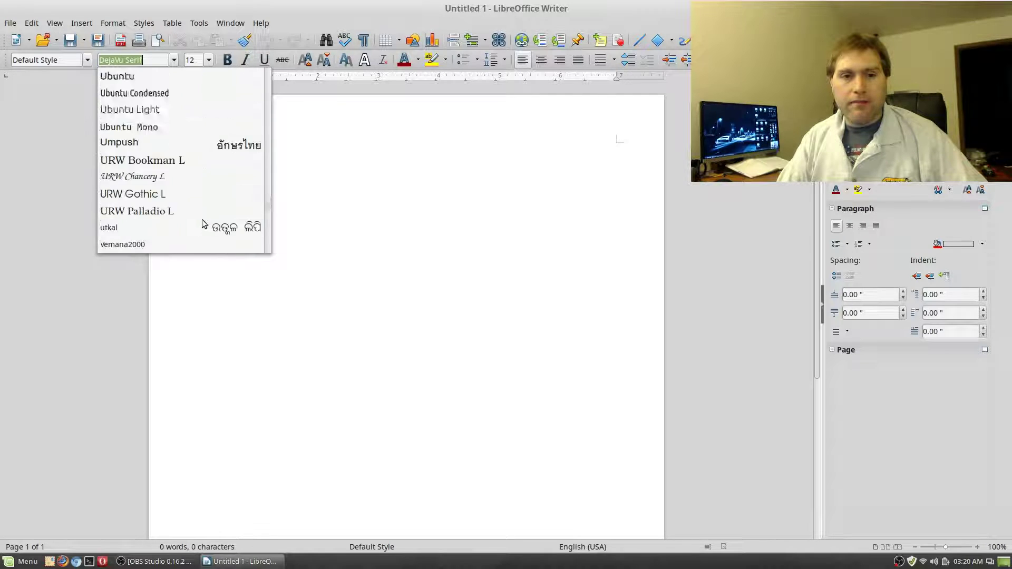
pyautogui.scroll(-3, 205, 224)
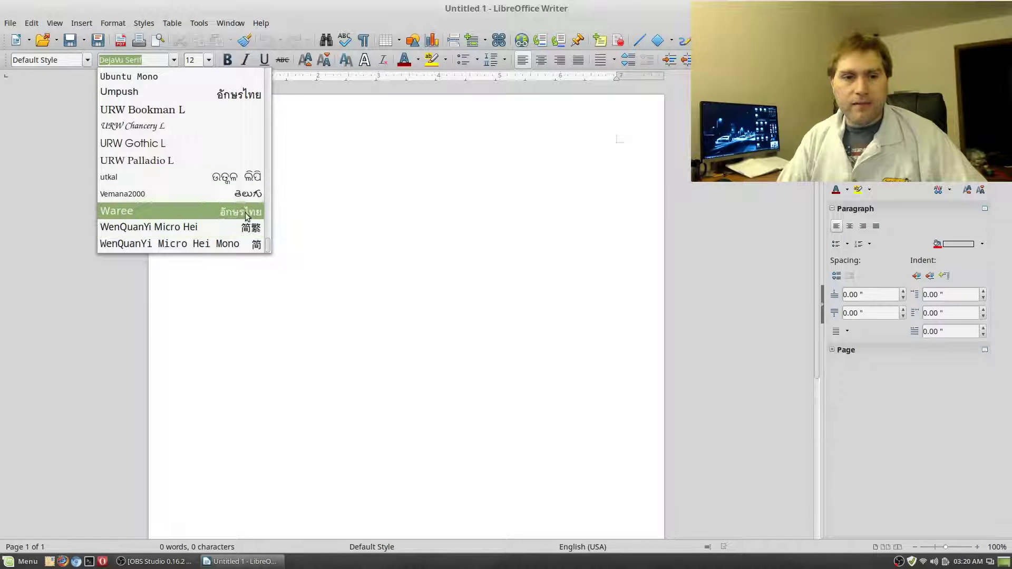
pyautogui.moveTo(269, 247); pyautogui.dragTo(272, 77)
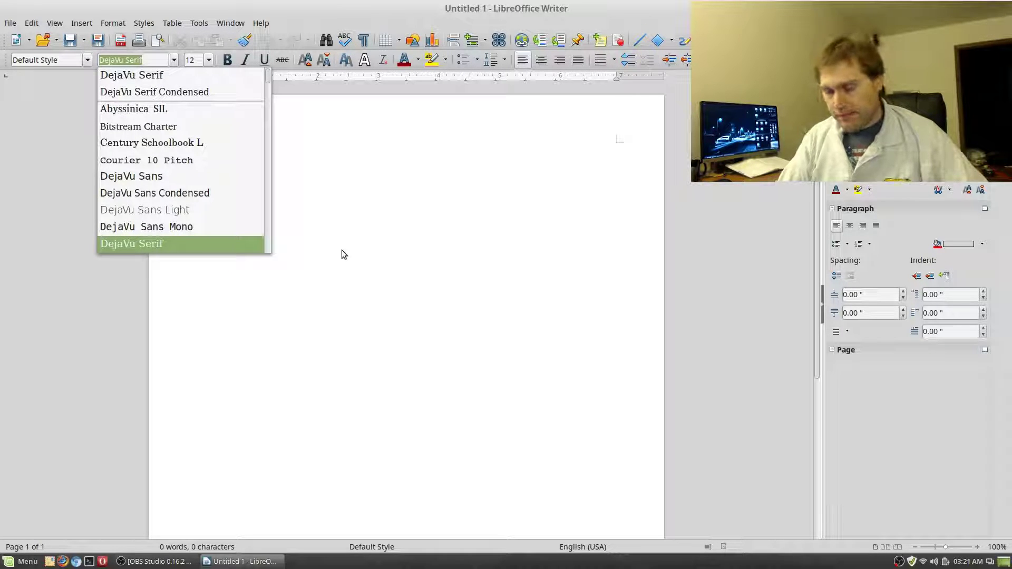
pyautogui.click(380, 250)
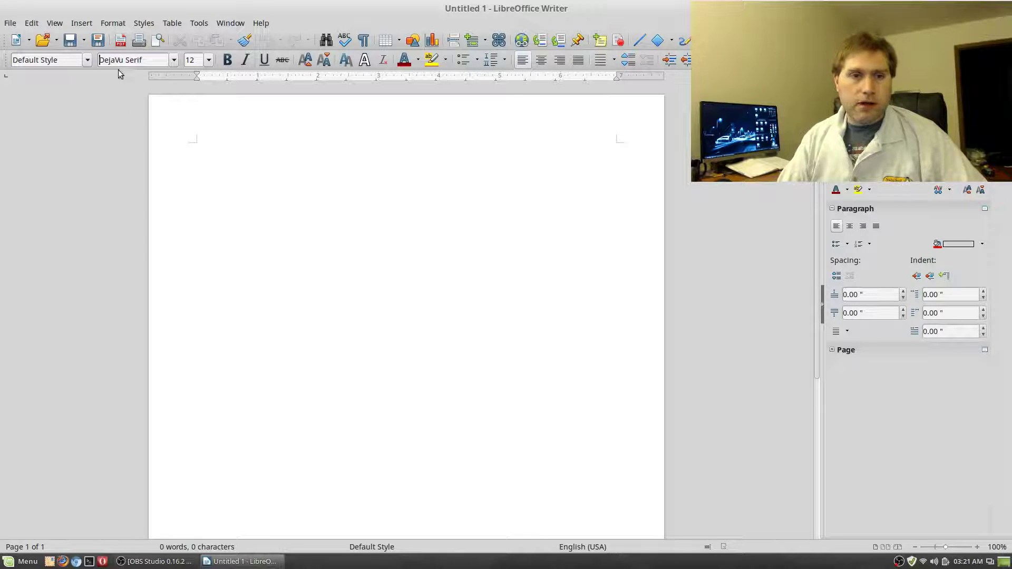
# Switch the document font from DejaVu Serif to Liberation Sans
pyautogui.click(174, 60)
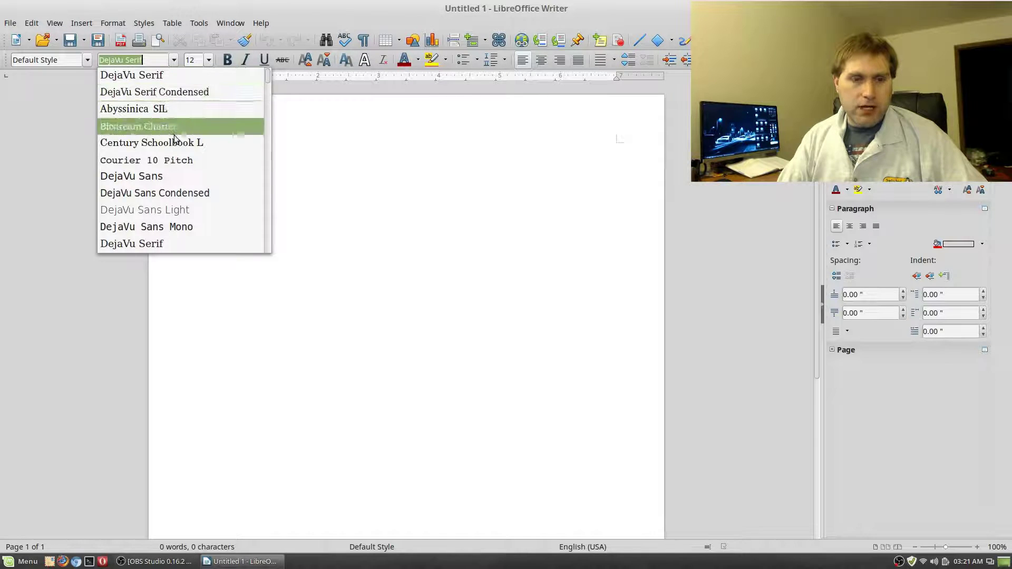
pyautogui.scroll(-1, 177, 136)
pyautogui.scroll(-15, 178, 139)
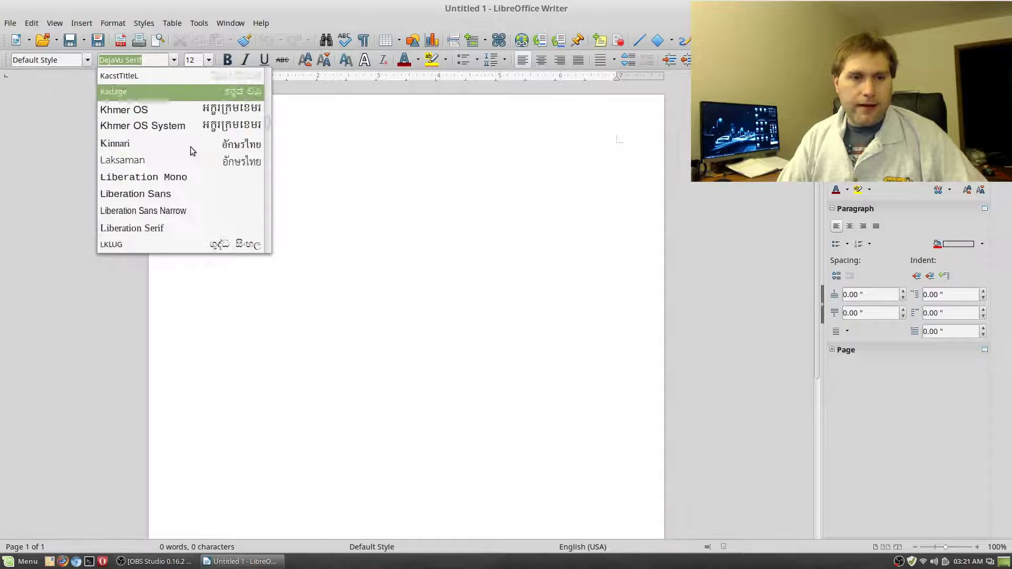
pyautogui.scroll(-2, 185, 147)
pyautogui.scroll(2, 180, 150)
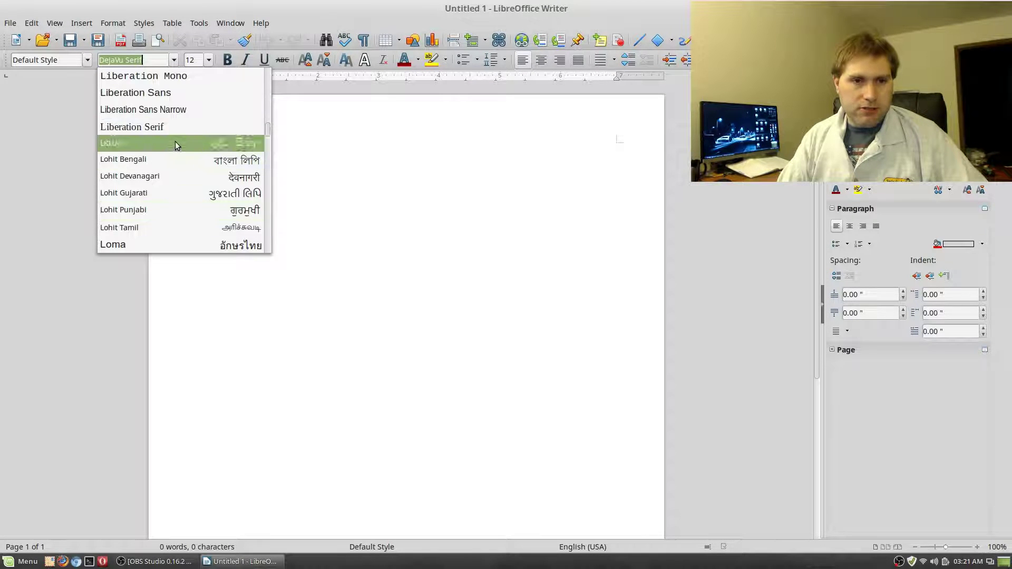
pyautogui.click(179, 96)
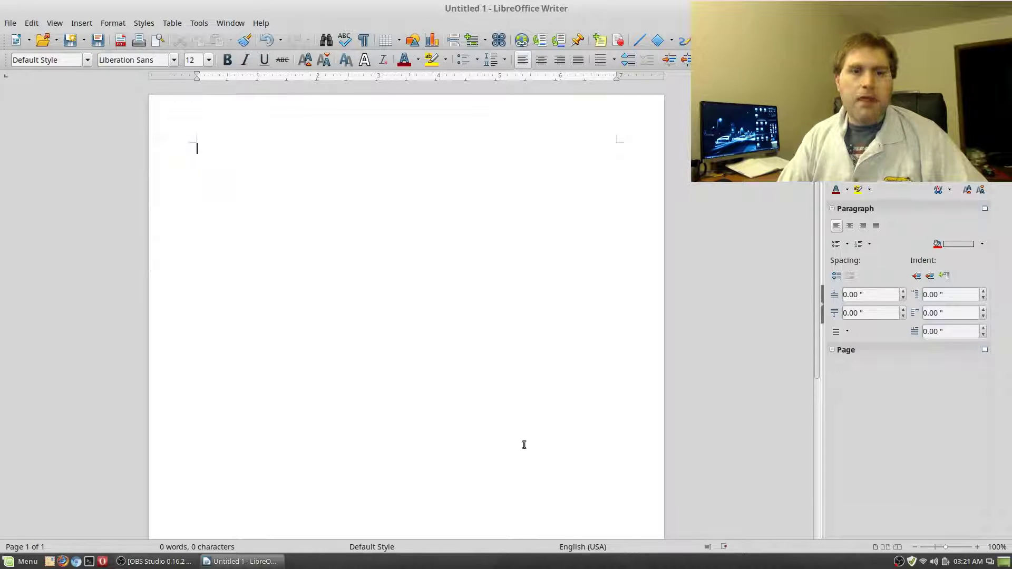
pyautogui.click(199, 23)
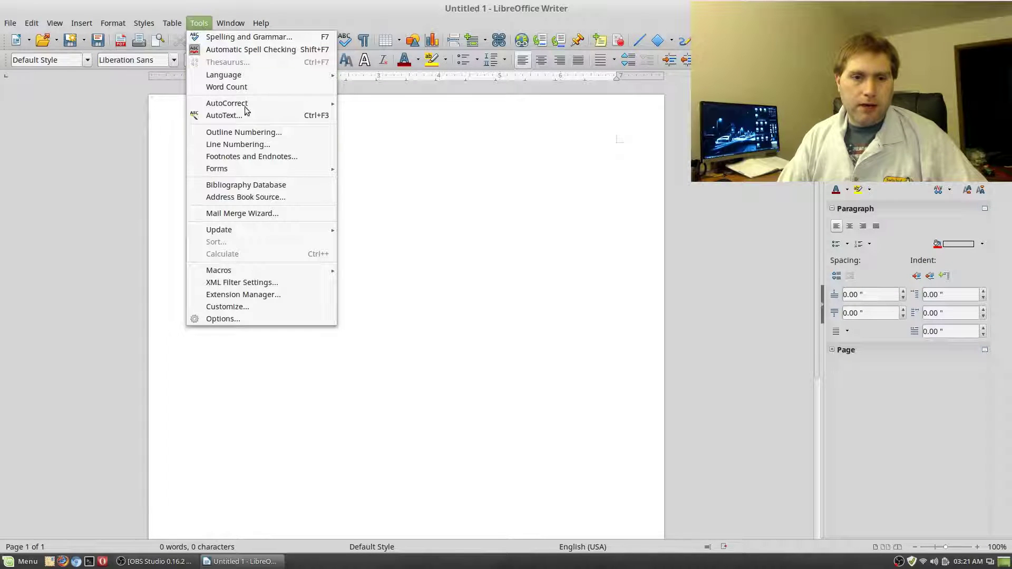
pyautogui.click(252, 317)
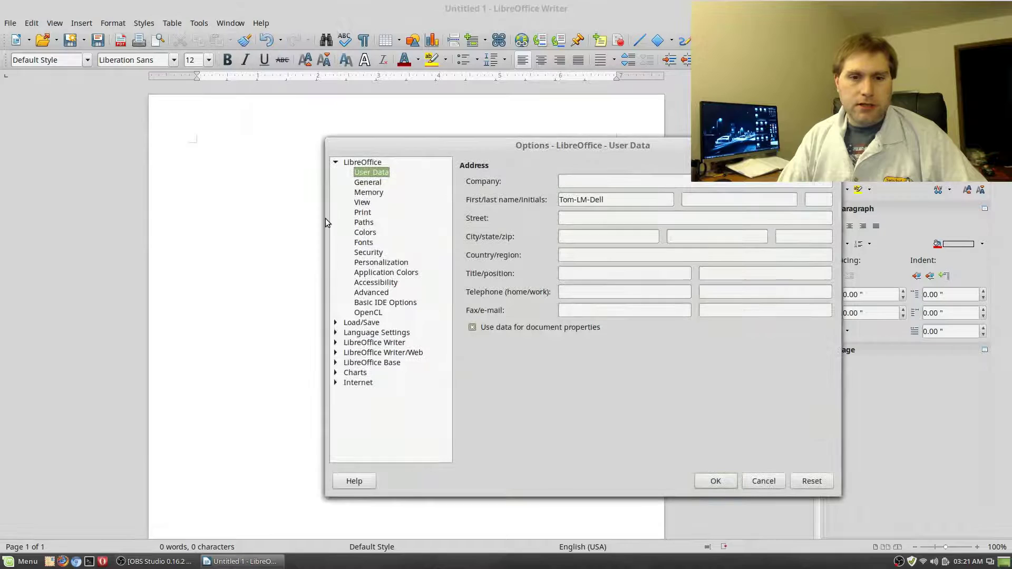
pyautogui.click(377, 344)
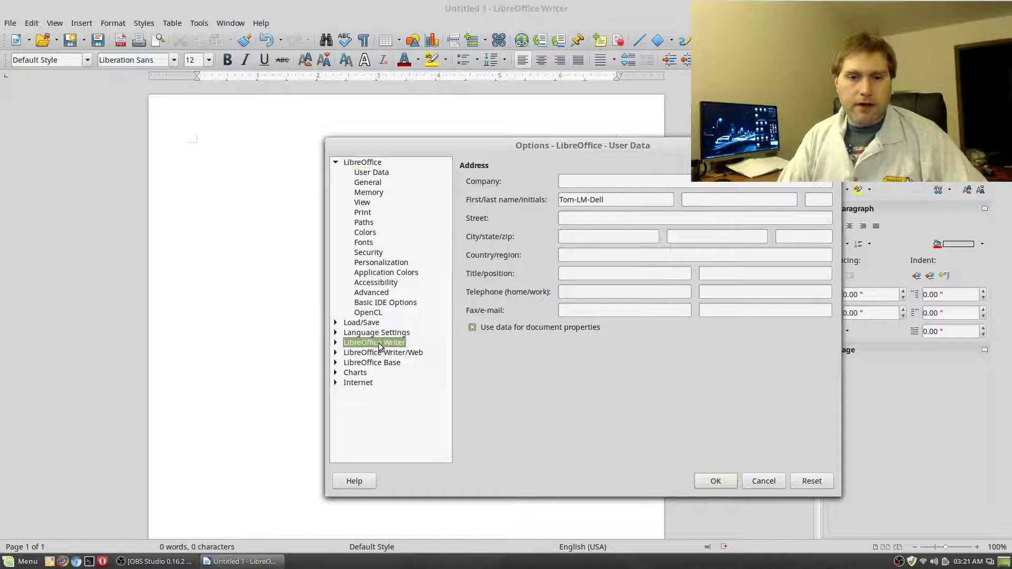
pyautogui.click(336, 343)
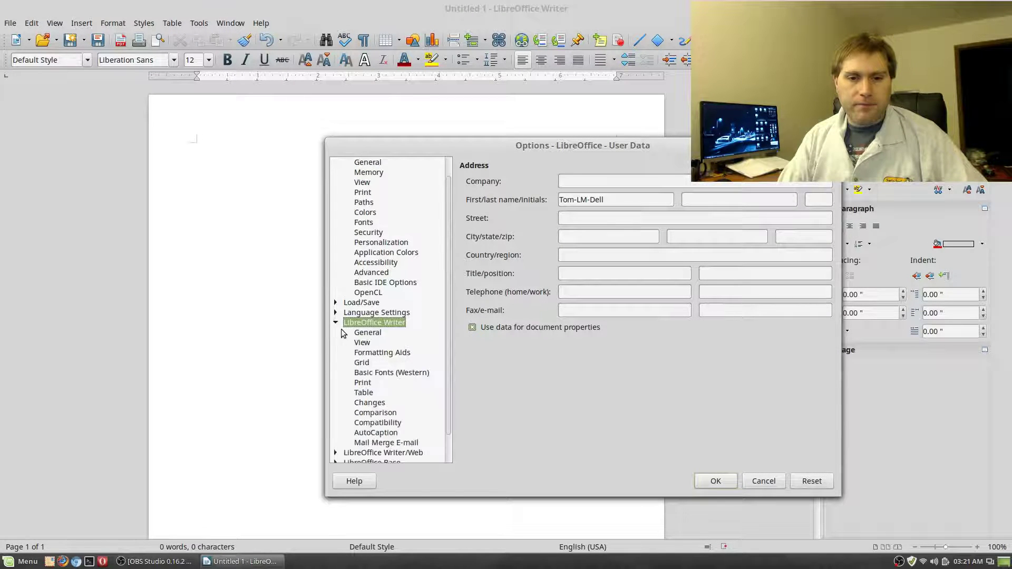
pyautogui.click(402, 372)
pyautogui.moveTo(529, 145); pyautogui.dragTo(267, 143)
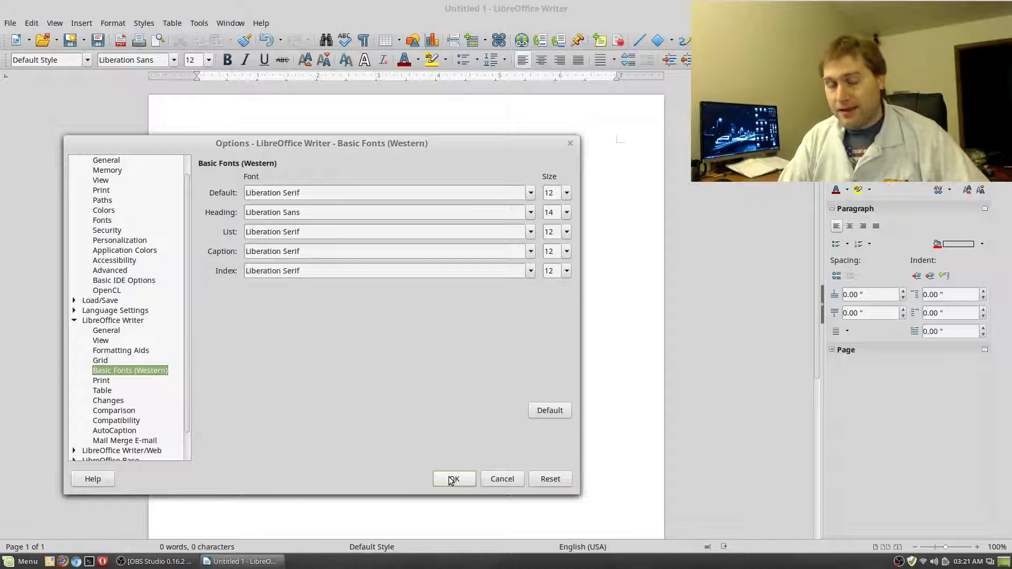
pyautogui.click(452, 479)
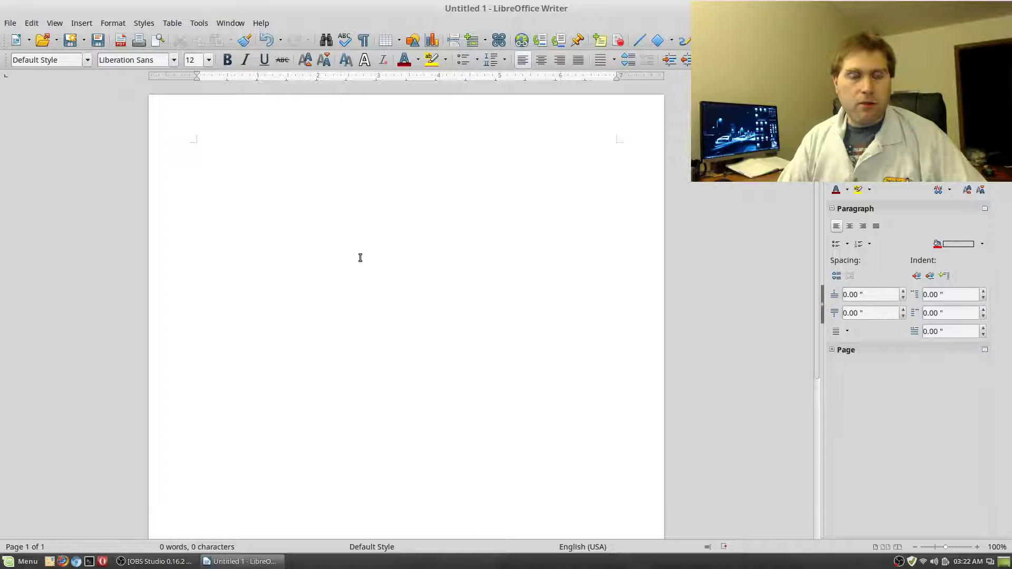
pyautogui.click(12, 24)
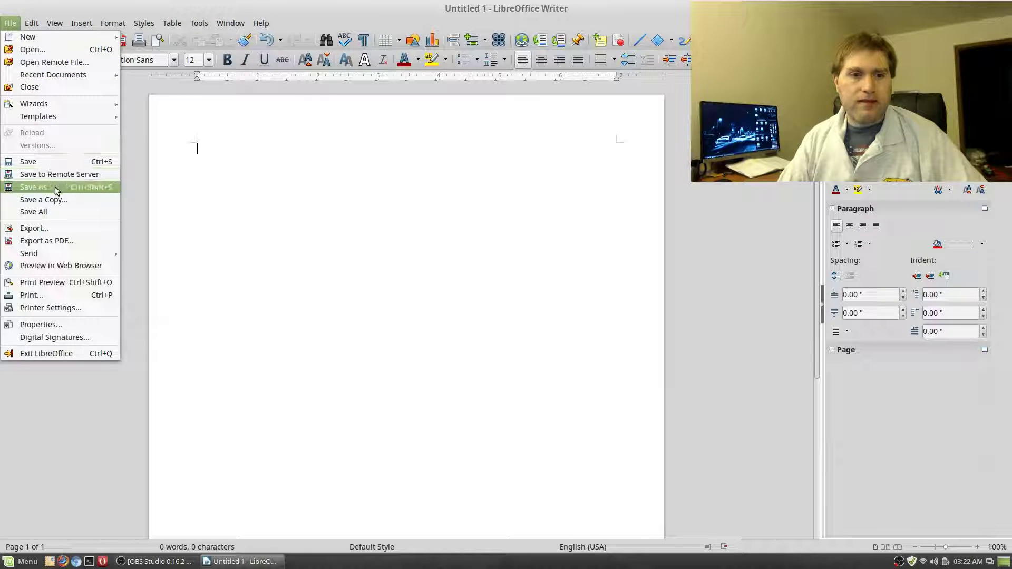
# Save As into the home Templates folder under the name 'New Writer Document'
pyautogui.click(96, 189)
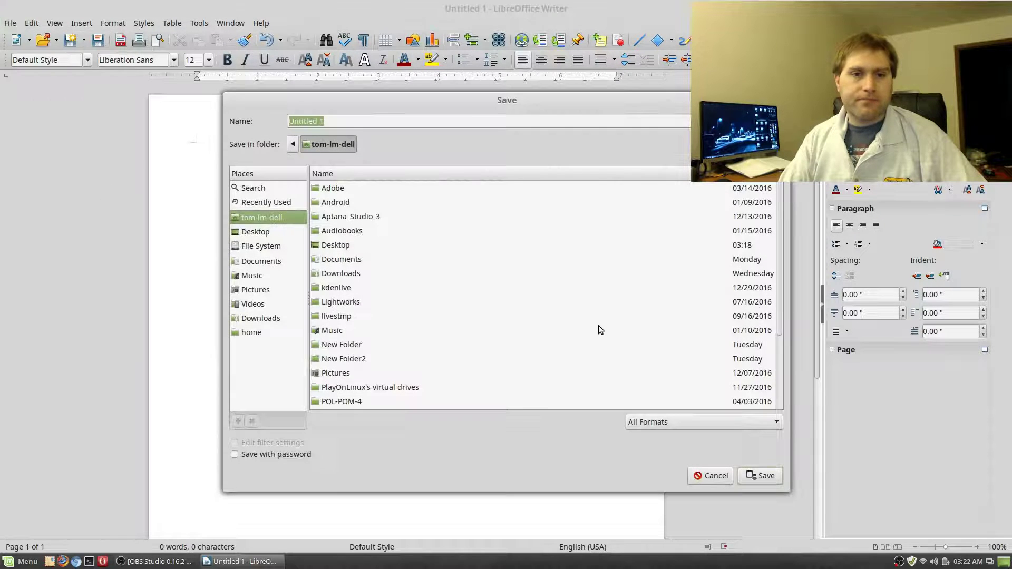
pyautogui.click(774, 242)
pyautogui.scroll(-5, 780, 247)
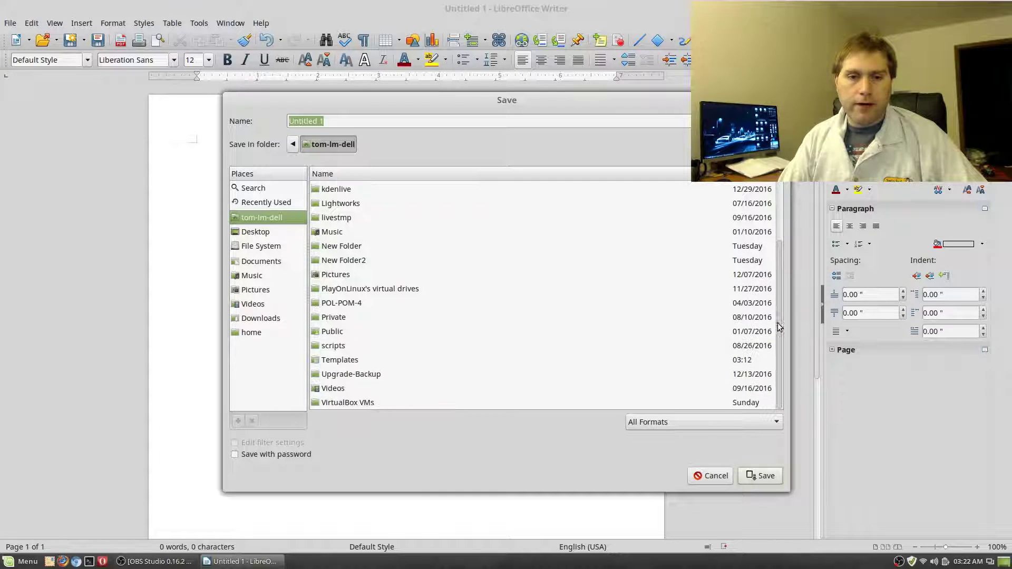
pyautogui.click(340, 360)
pyautogui.doubleClick(340, 360)
pyautogui.click(377, 117)
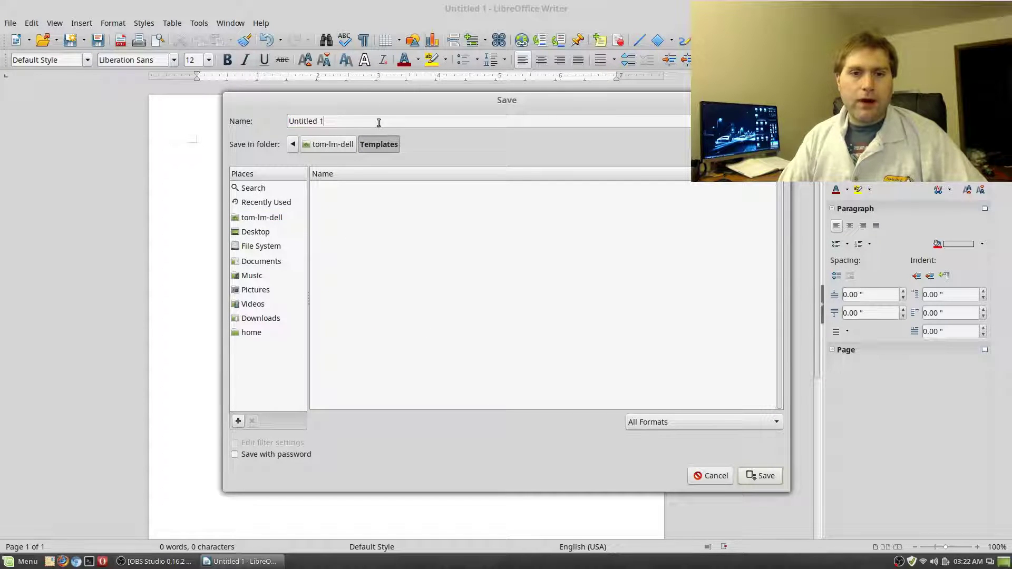
pyautogui.moveTo(339, 117); pyautogui.dragTo(299, 111)
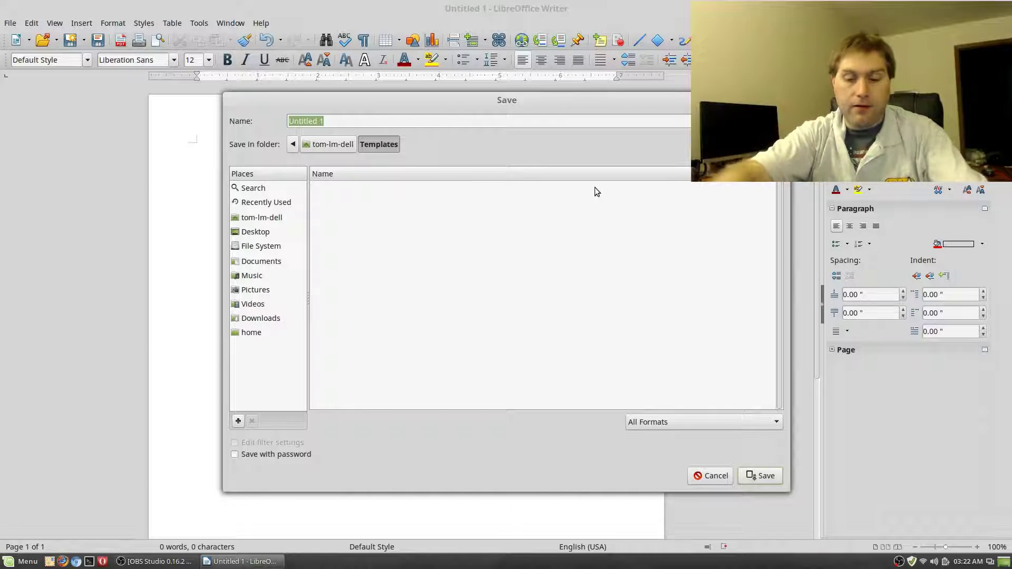
pyautogui.write('N')
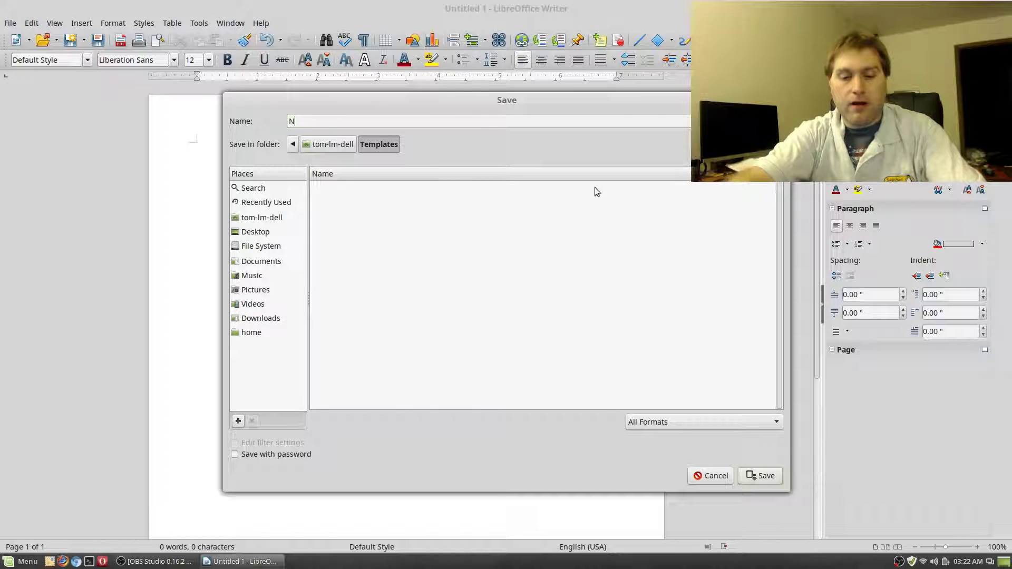
pyautogui.write('ew Writer')
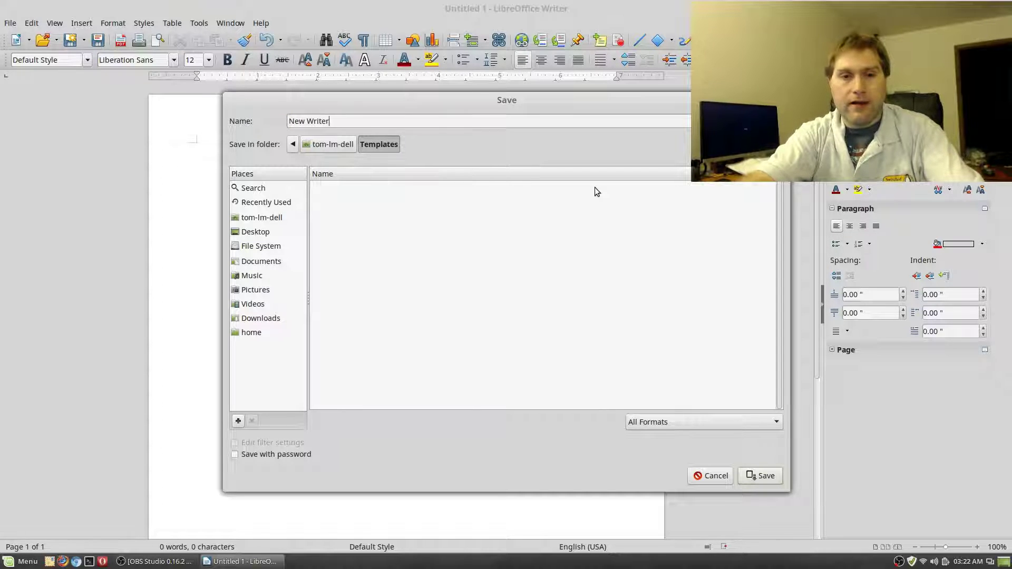
pyautogui.write(' Document')
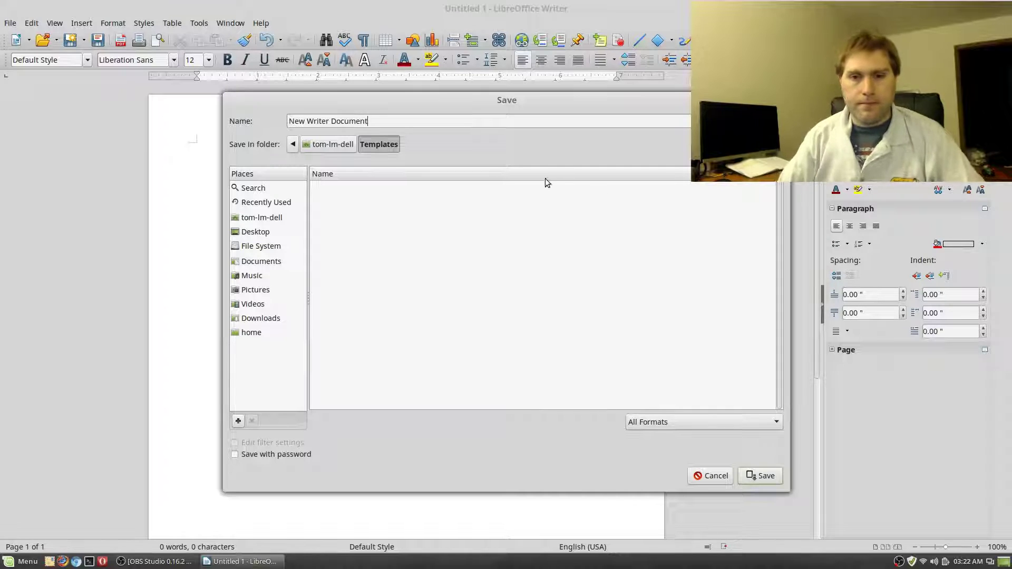
pyautogui.click(768, 476)
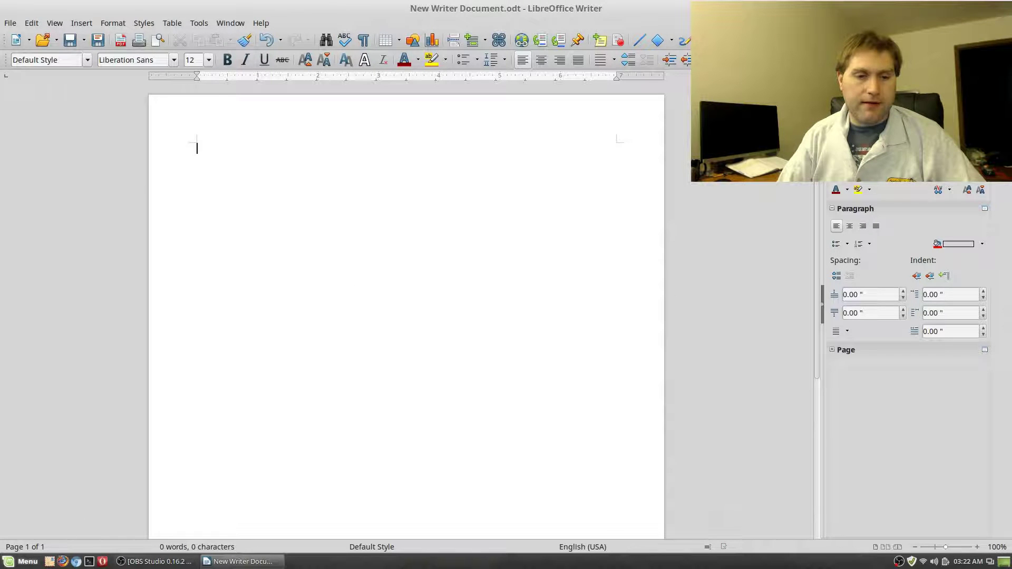
# Open Templates in Nemo to confirm New Writer Document.odt, then close Nemo and the Writer document
pyautogui.click(20, 562)
pyautogui.moveTo(111, 456)
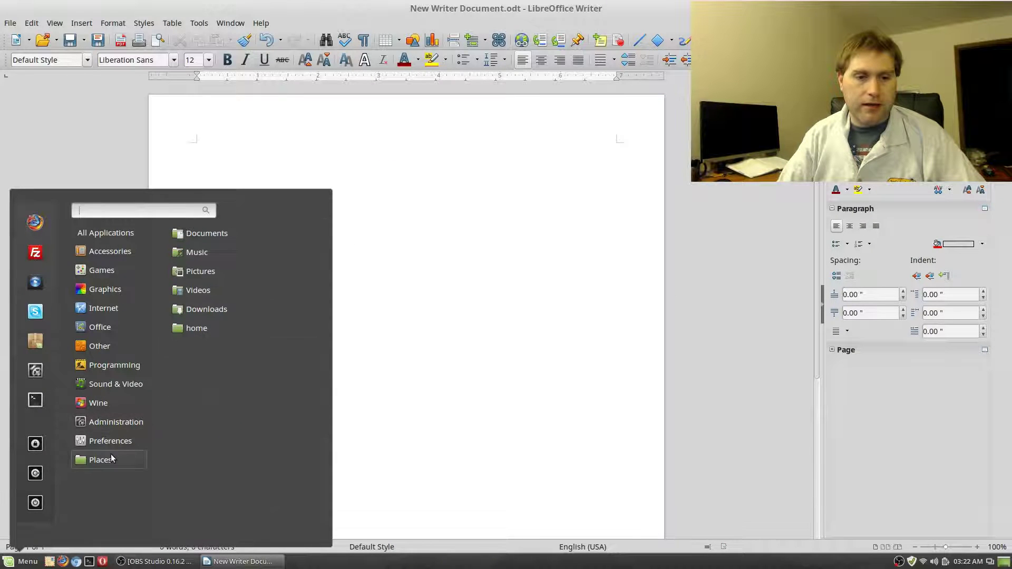
pyautogui.click(206, 328)
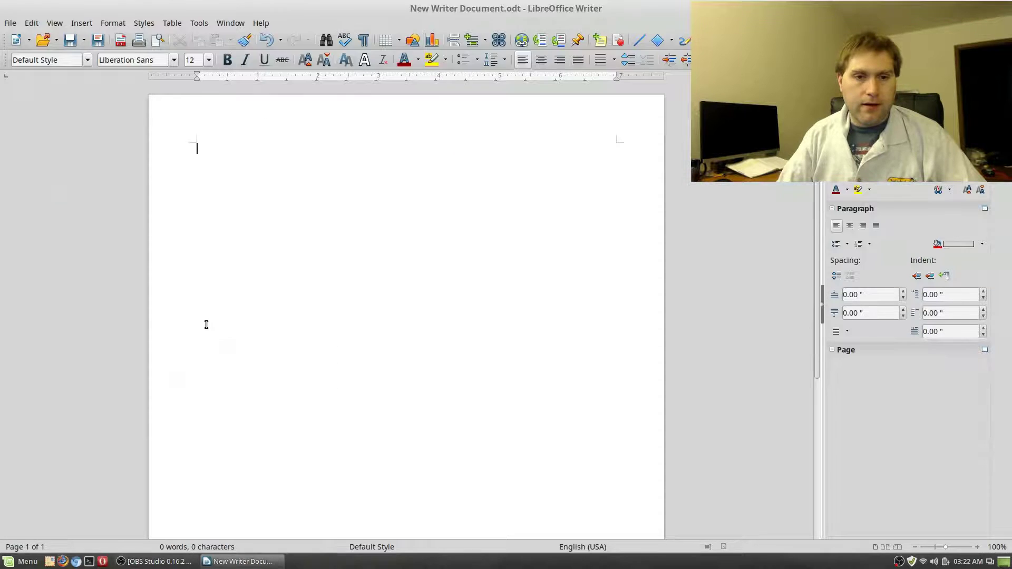
pyautogui.click(443, 87)
pyautogui.doubleClick(443, 87)
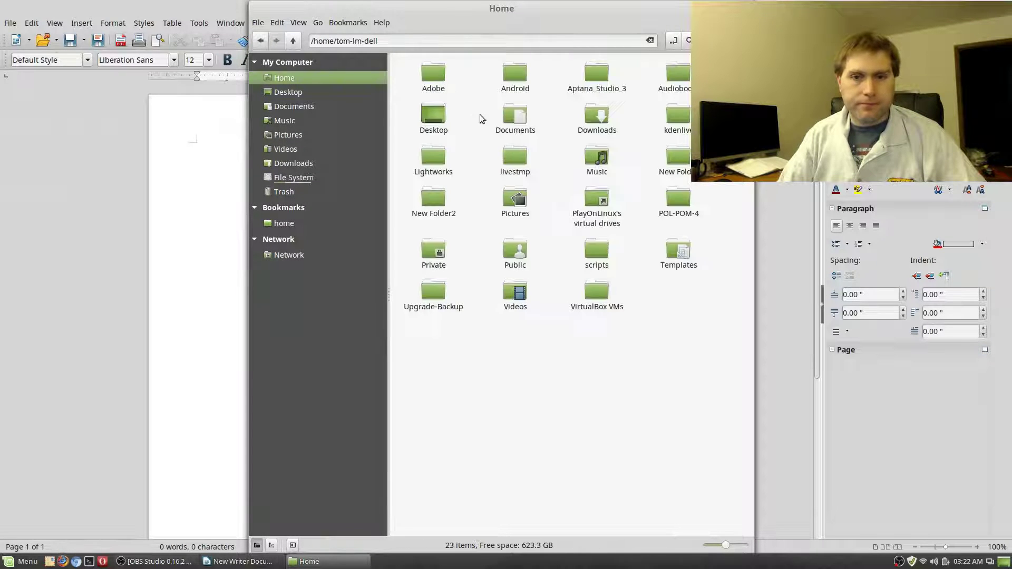
pyautogui.doubleClick(669, 262)
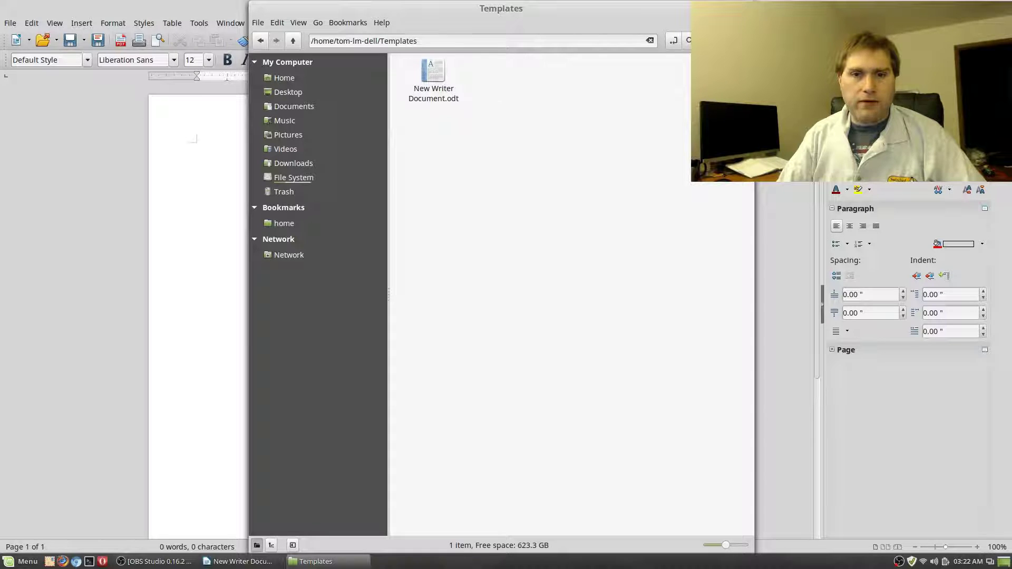
pyautogui.hotkey('ctrl', 'w')
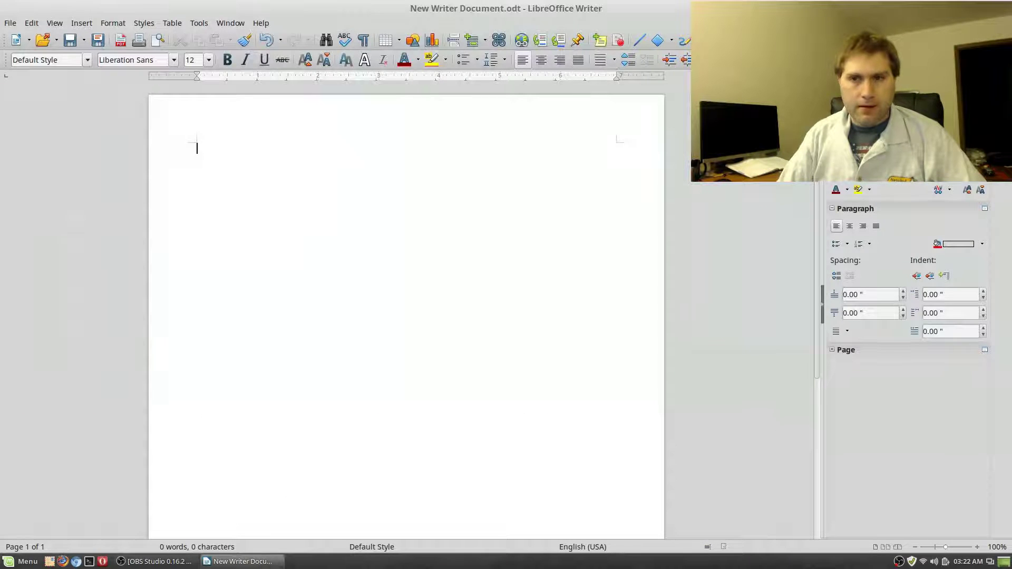
pyautogui.hotkey('ctrl', 'w')
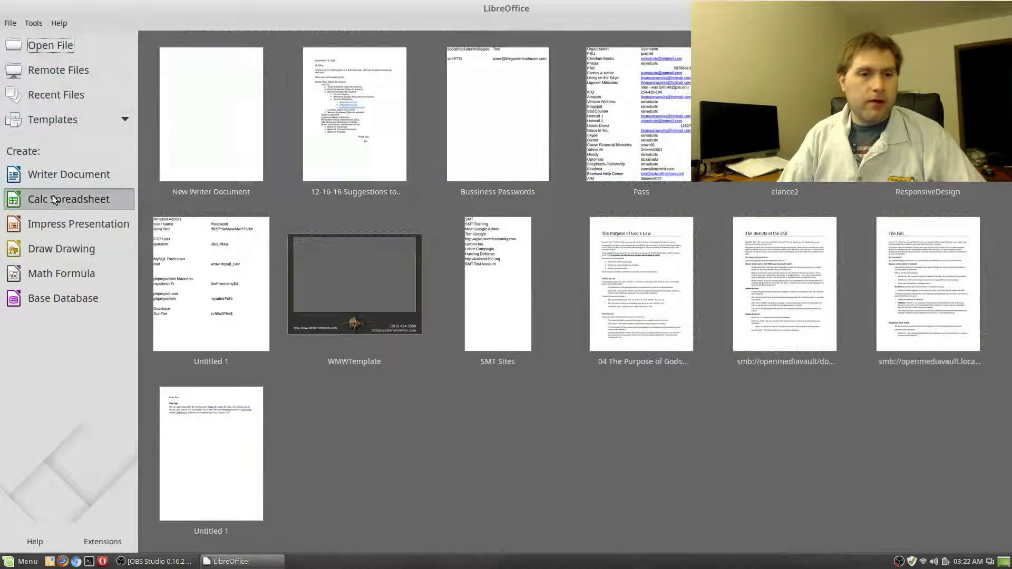
# Start a blank Calc spreadsheet and Save As 'New Spreadsheet' into the Templates folder
pyautogui.click(55, 199)
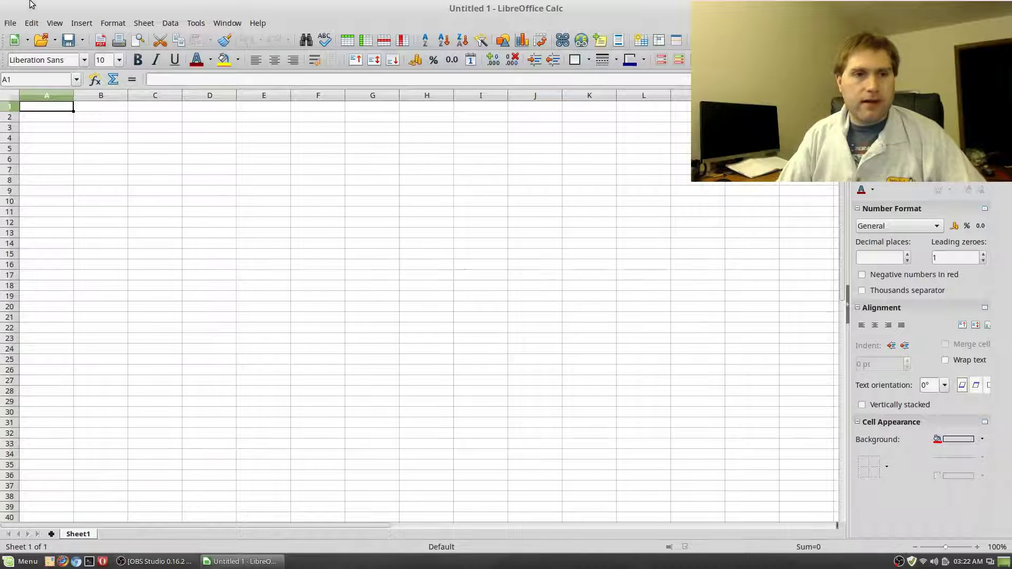
pyautogui.click(12, 23)
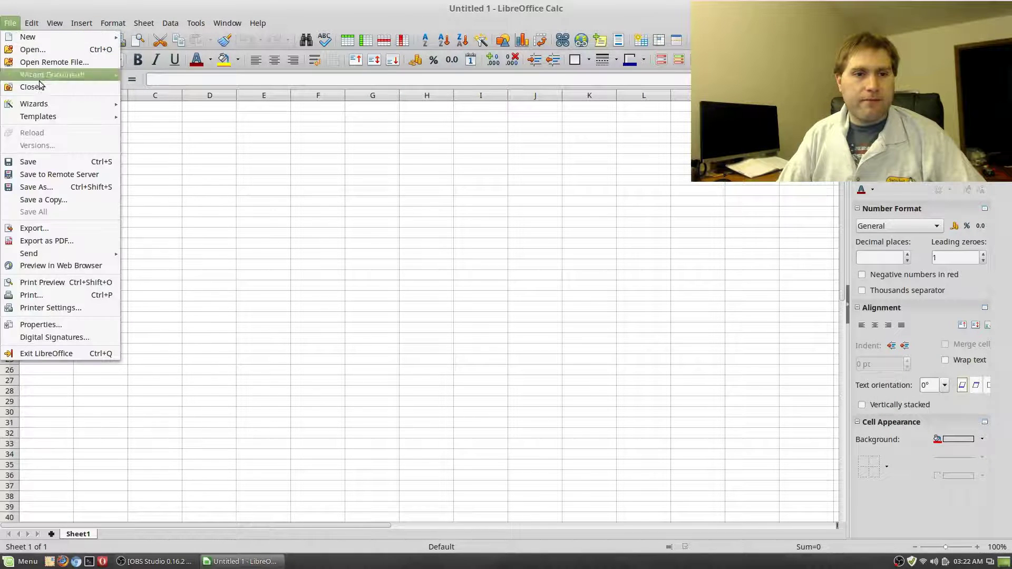
pyautogui.click(60, 195)
pyautogui.scroll(-3, 408, 325)
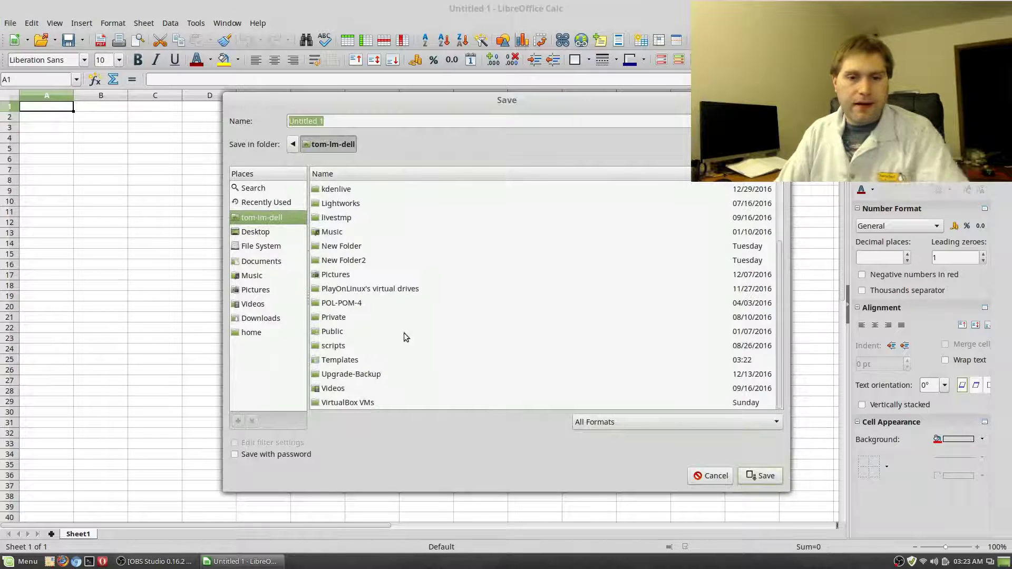
pyautogui.doubleClick(347, 350)
pyautogui.moveTo(337, 121); pyautogui.dragTo(237, 106)
pyautogui.write('New ')
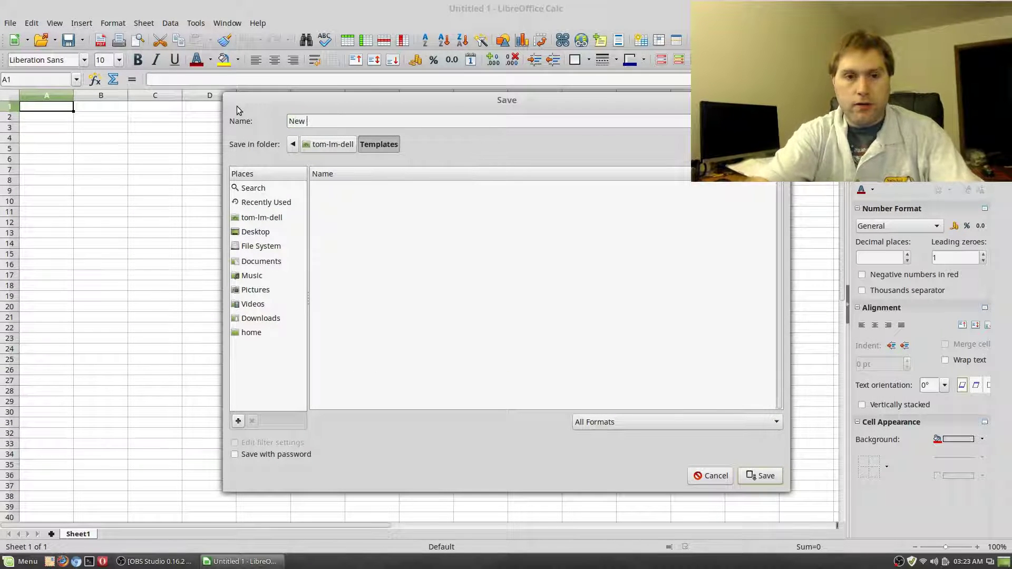
pyautogui.write('Spreadshhe')
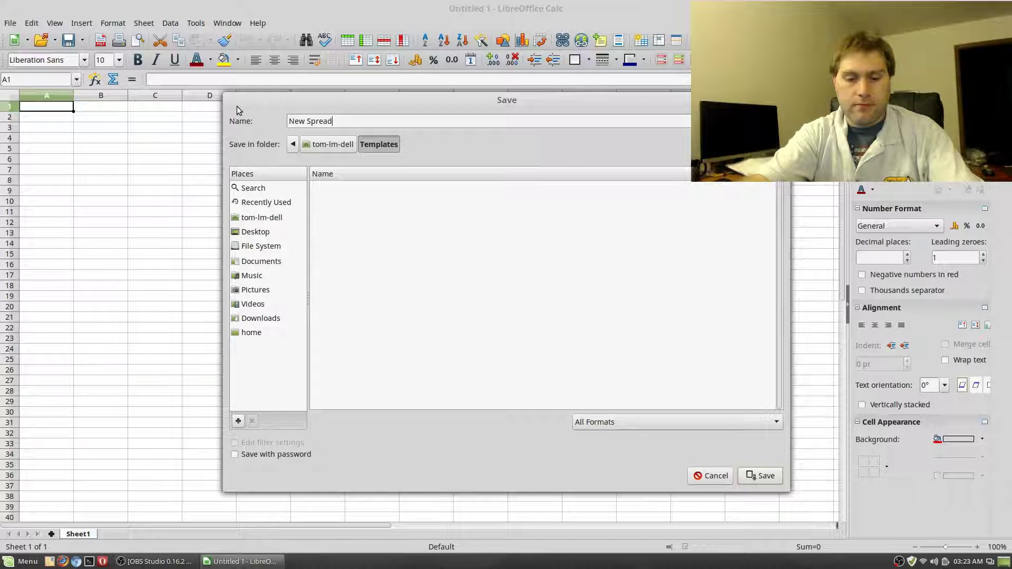
pyautogui.press('BackSpace')
pyautogui.press('BackSpace')
pyautogui.write('eet')
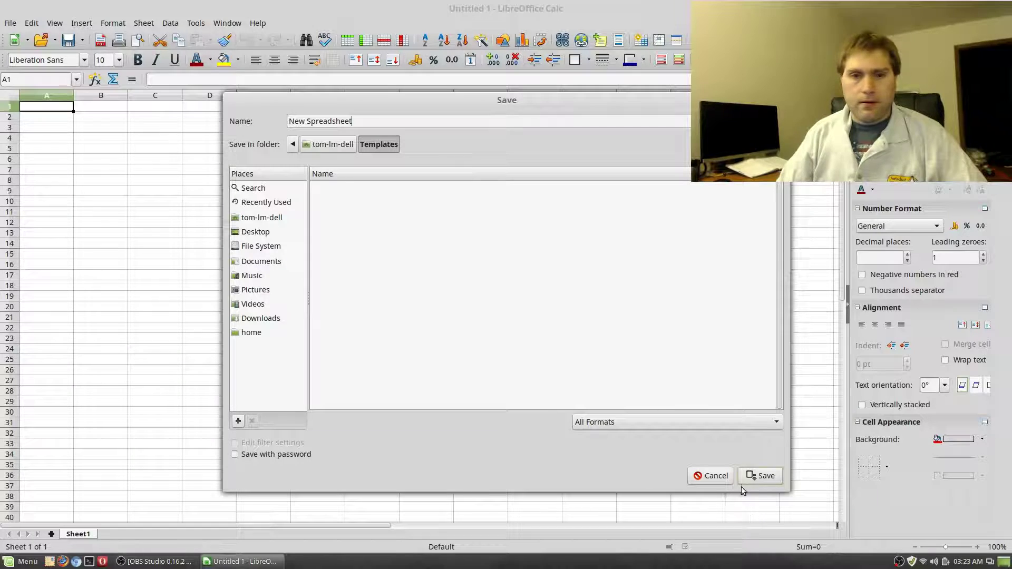
pyautogui.click(759, 477)
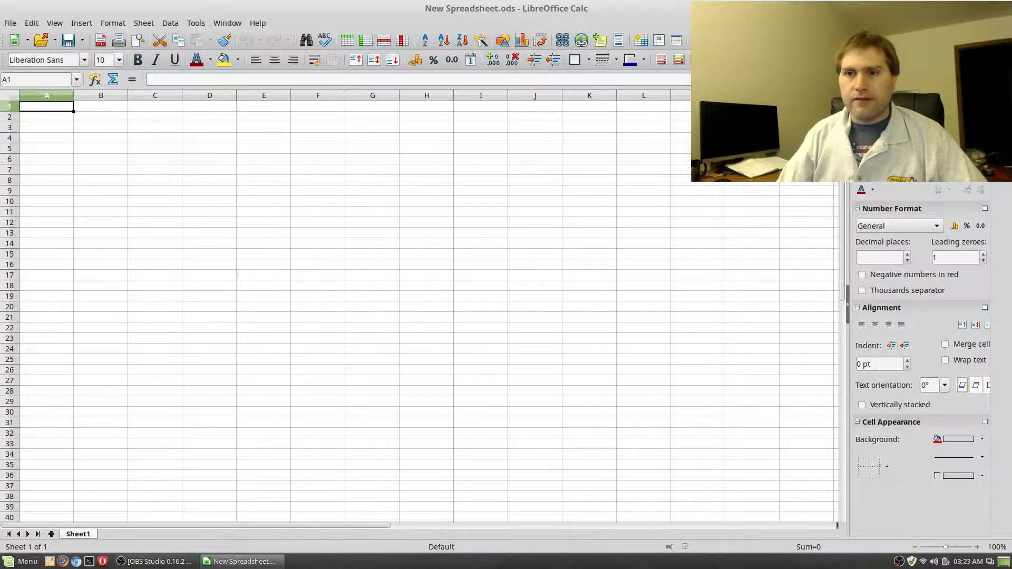
# Close the spreadsheet and launch Bluefish Editor from the Programming menu
pyautogui.hotkey('ctrl', 'q')
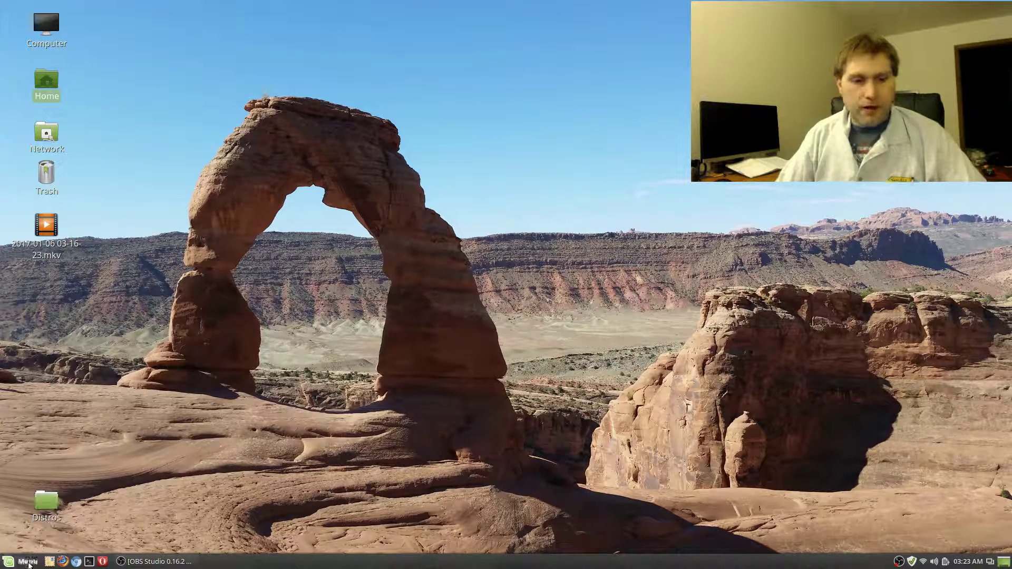
pyautogui.click(28, 560)
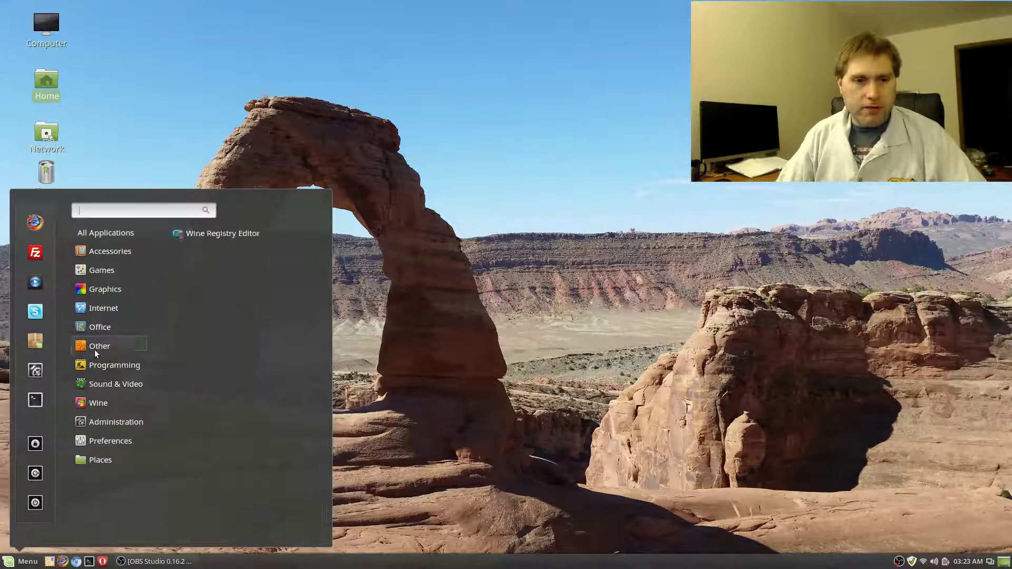
pyautogui.moveTo(117, 383)
pyautogui.moveTo(114, 365)
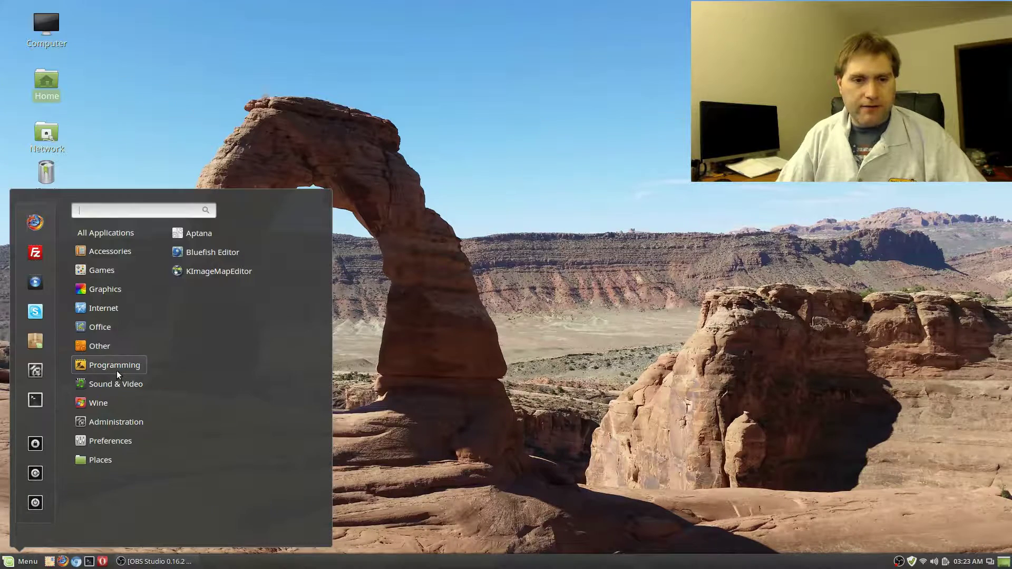
pyautogui.click(234, 257)
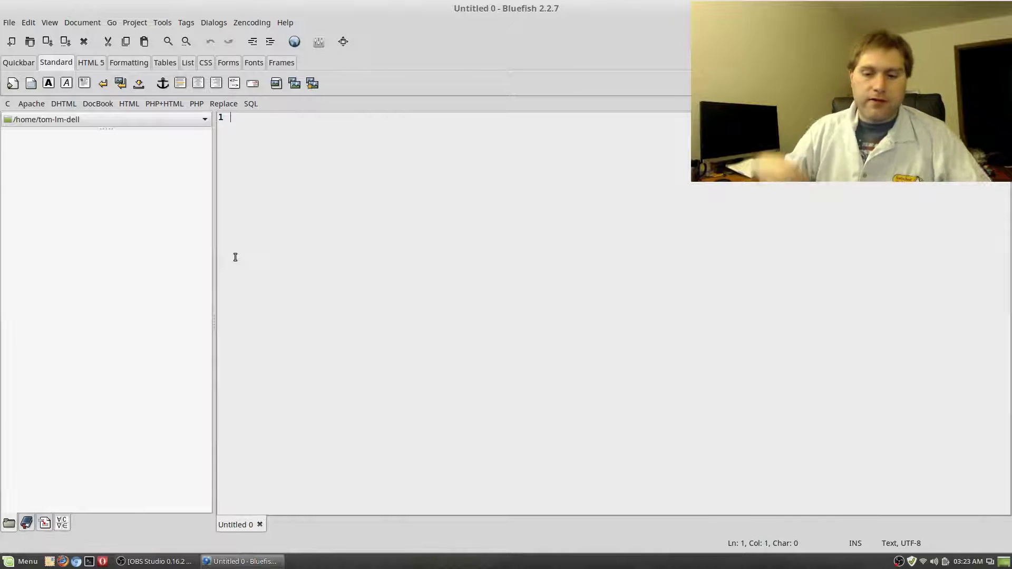
# Type the opening and closing html tags with an empty line between them
pyautogui.write('<h')
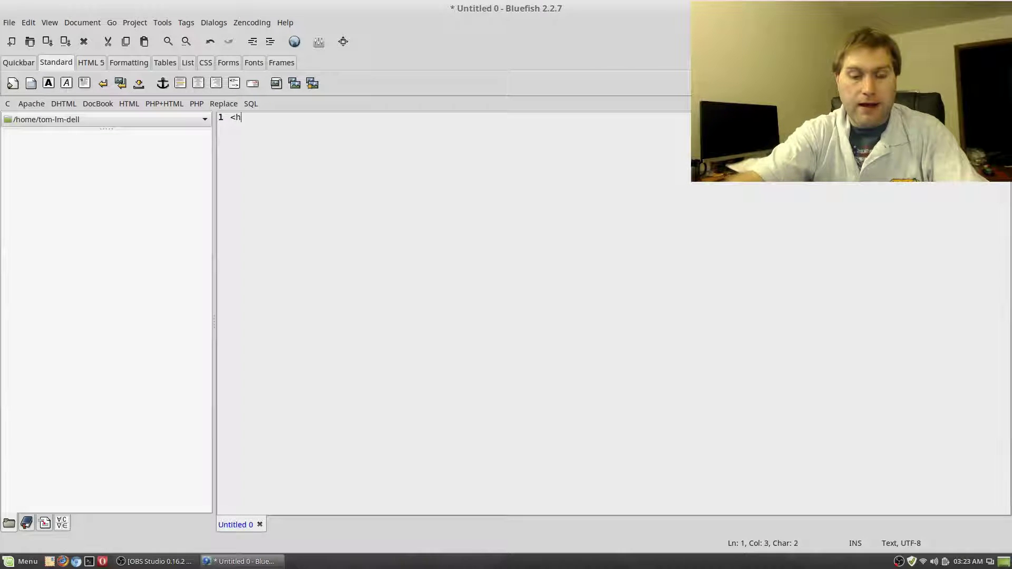
pyautogui.write('tml>')
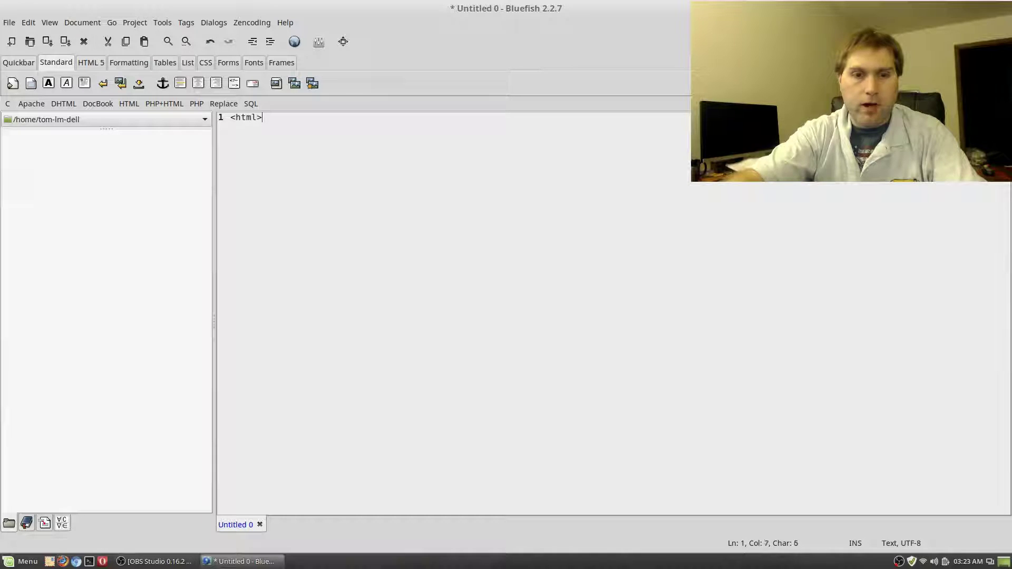
pyautogui.press('Return')
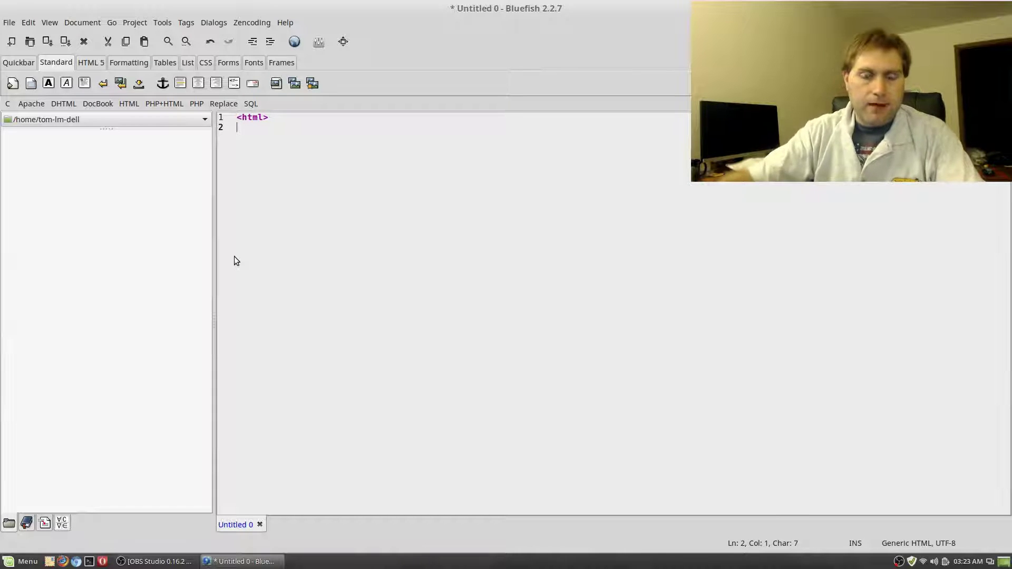
pyautogui.write('</')
pyautogui.press('Return')
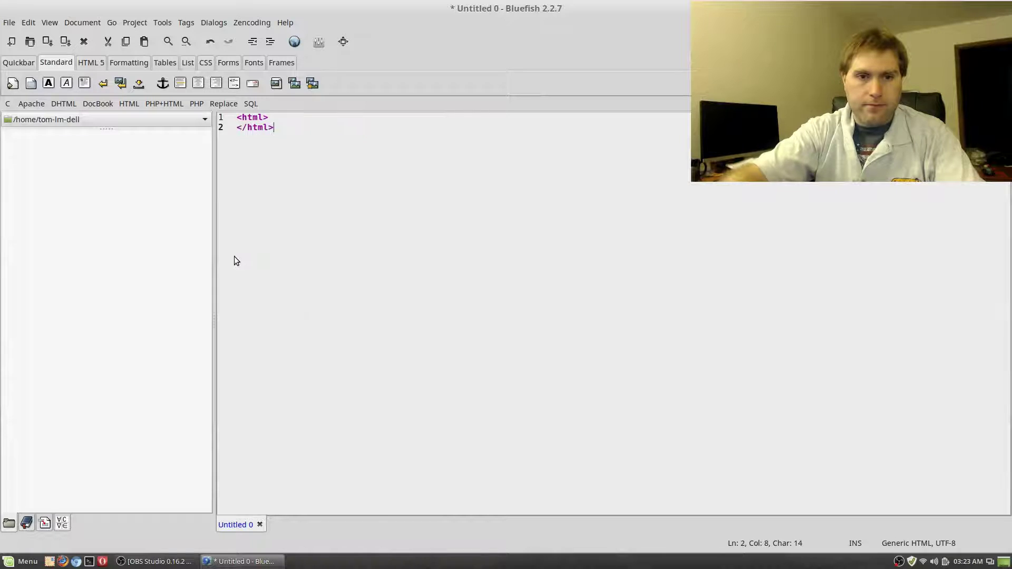
pyautogui.hotkey('ctrl', 'z')
pyautogui.press('BackSpace')
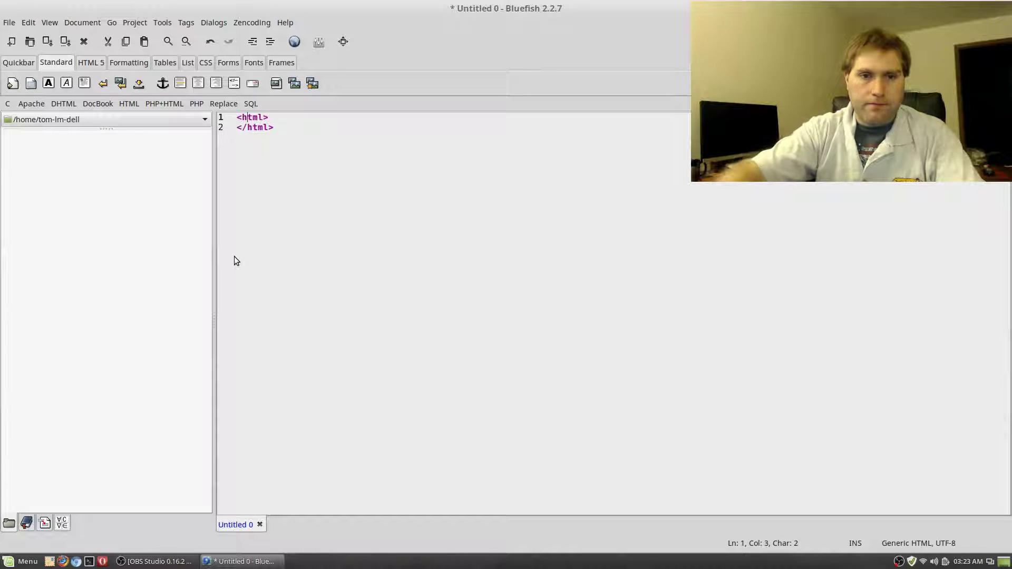
pyautogui.press('Right')
pyautogui.press('Right')
pyautogui.press('Right')
pyautogui.press('End')
pyautogui.press('Return')
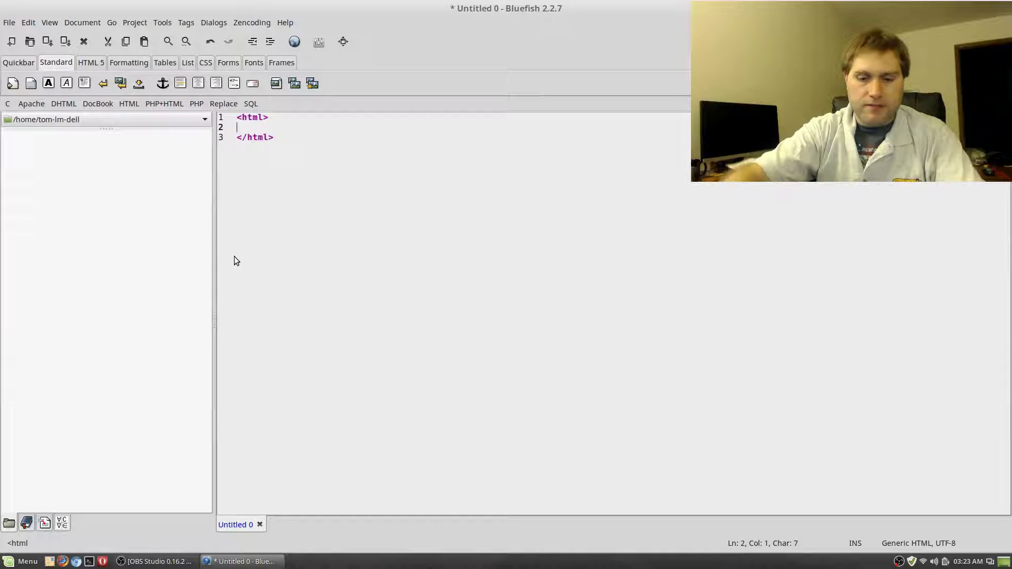
# Add a head section containing a title tag reading New Document
pyautogui.write('<head')
pyautogui.press('Return')
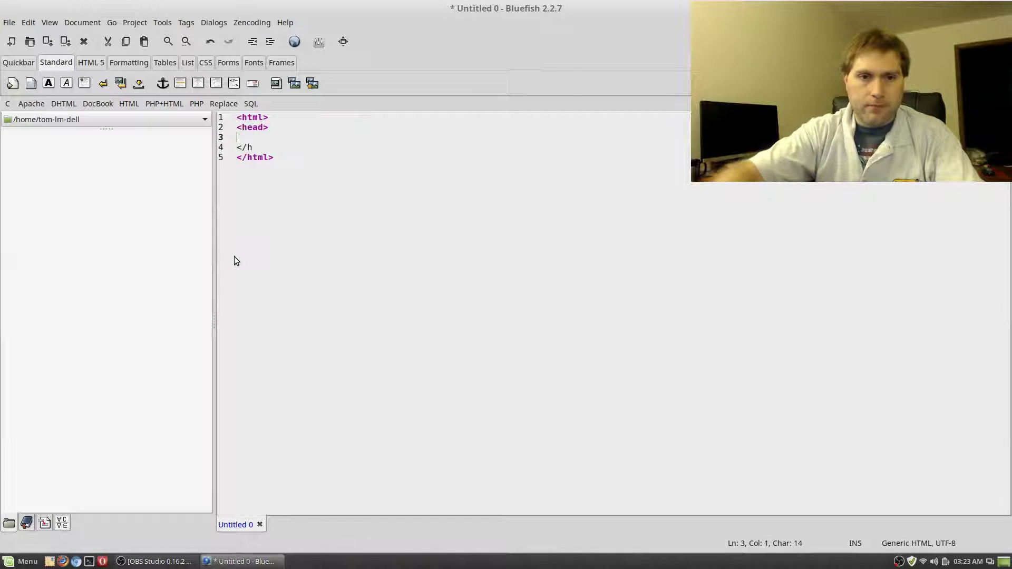
pyautogui.press('Down')
pyautogui.press('End')
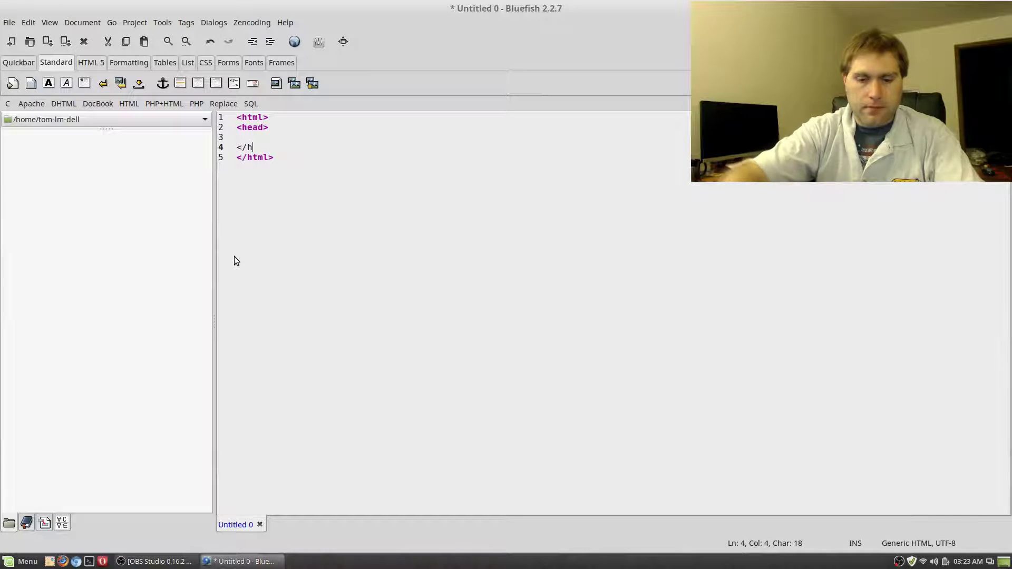
pyautogui.write('ead')
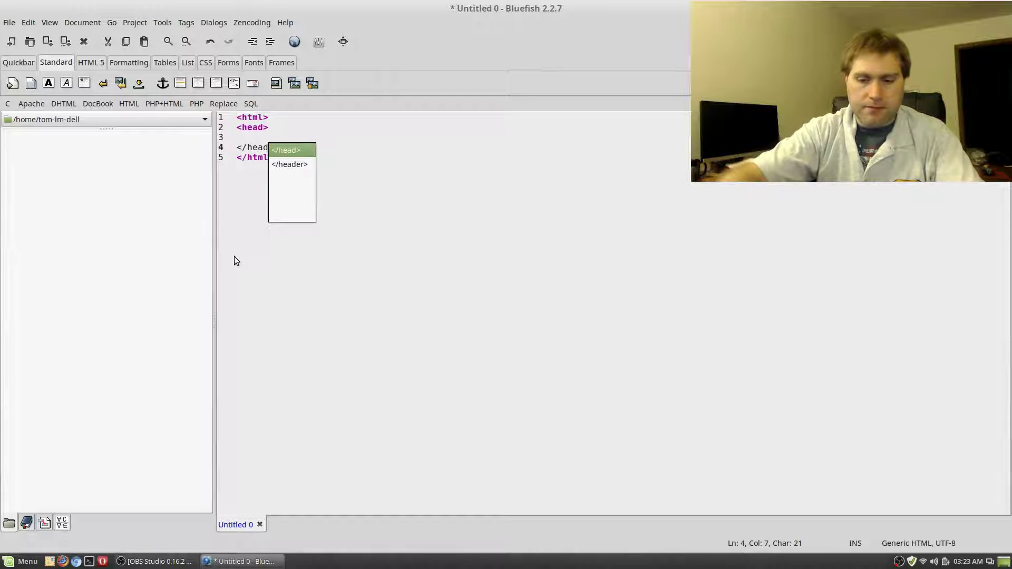
pyautogui.press('Return')
pyautogui.press('Up')
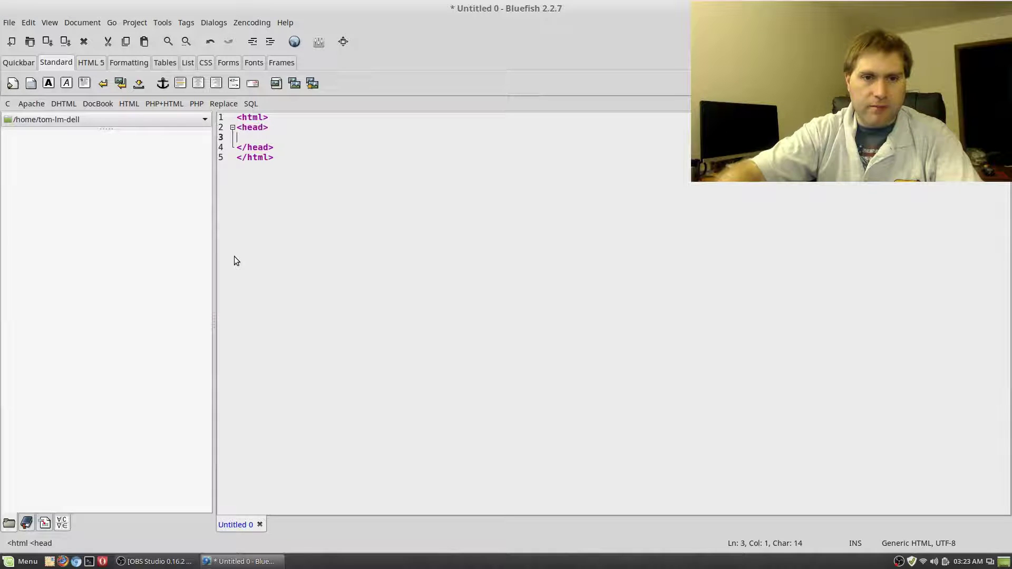
pyautogui.write('<tit')
pyautogui.press('Return')
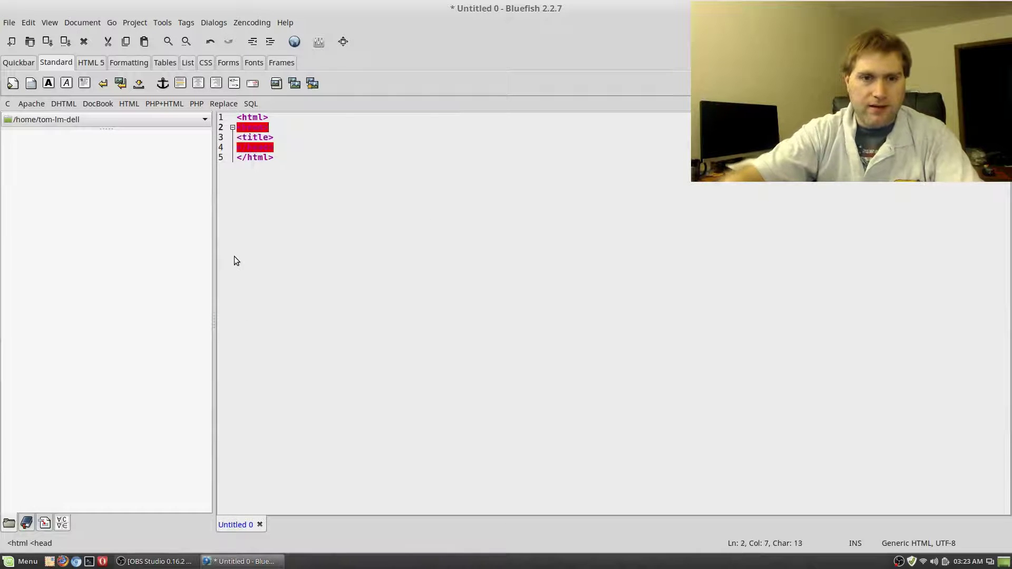
pyautogui.press('Right')
pyautogui.press('Right')
pyautogui.press('Right')
pyautogui.press('Right')
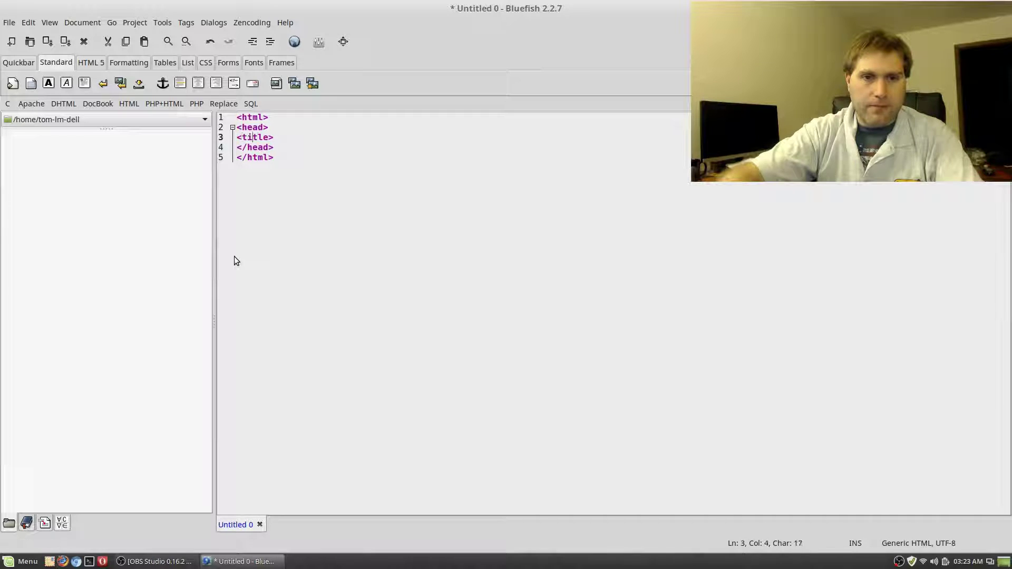
pyautogui.write('New Do')
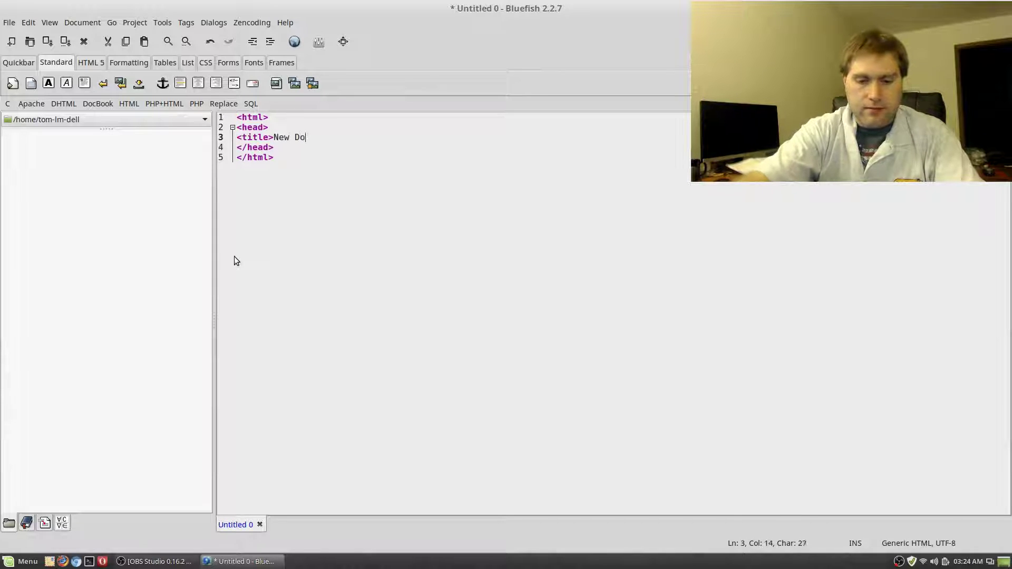
pyautogui.write('cument</')
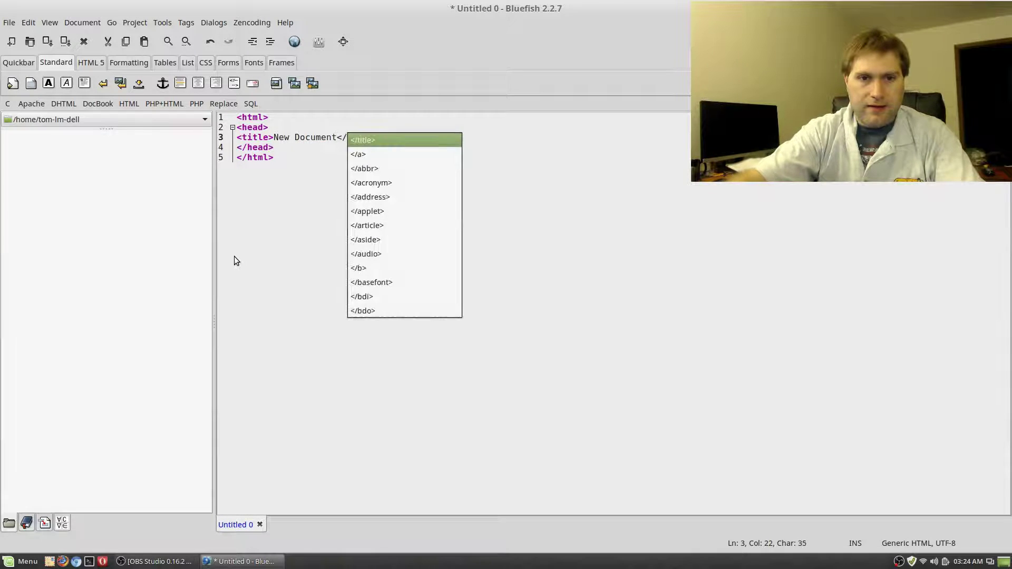
pyautogui.press('Return')
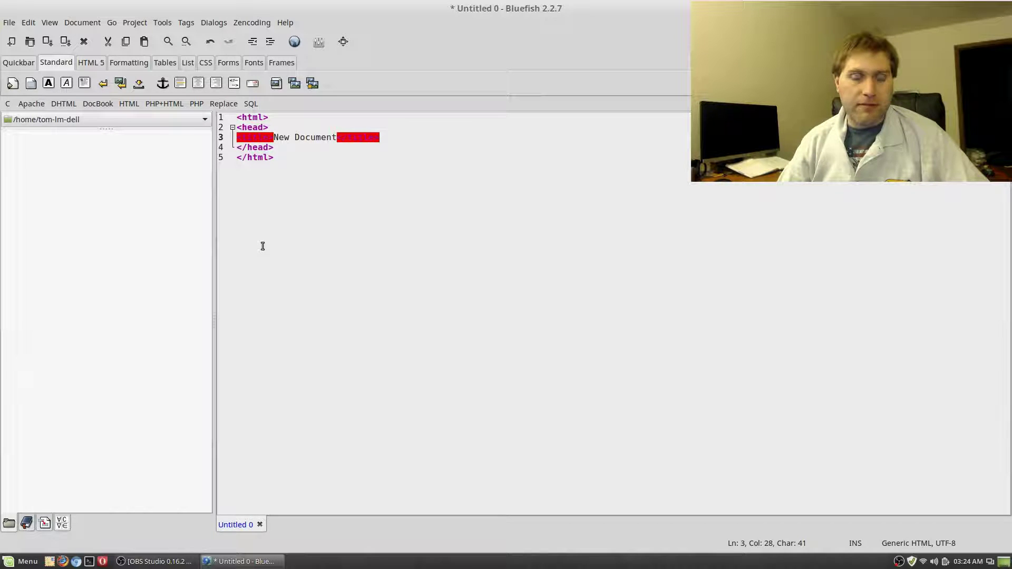
# Add body tags below the head containing the text Hello World
pyautogui.click(291, 147)
pyautogui.press('Return')
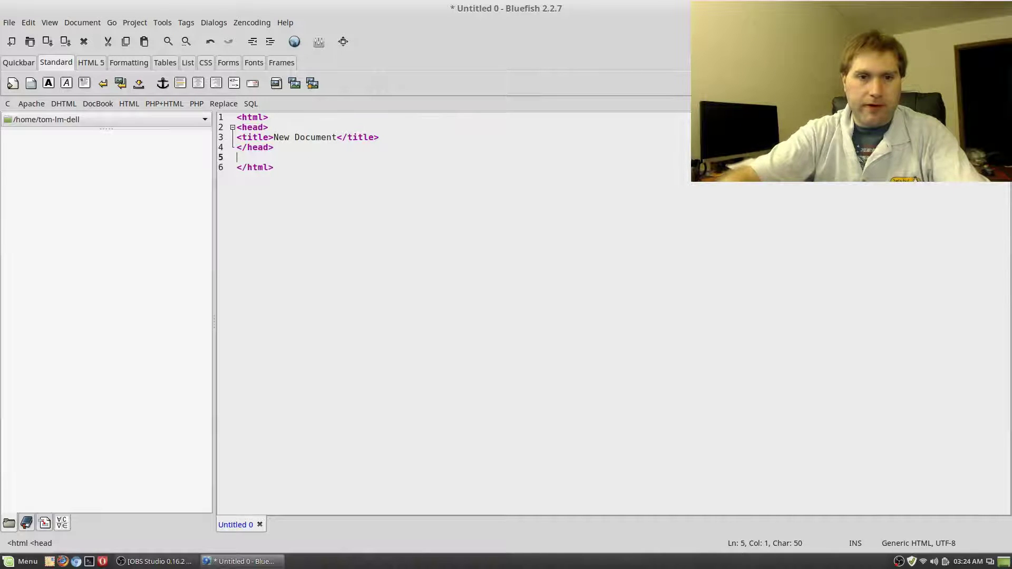
pyautogui.write('<bo')
pyautogui.press('Down')
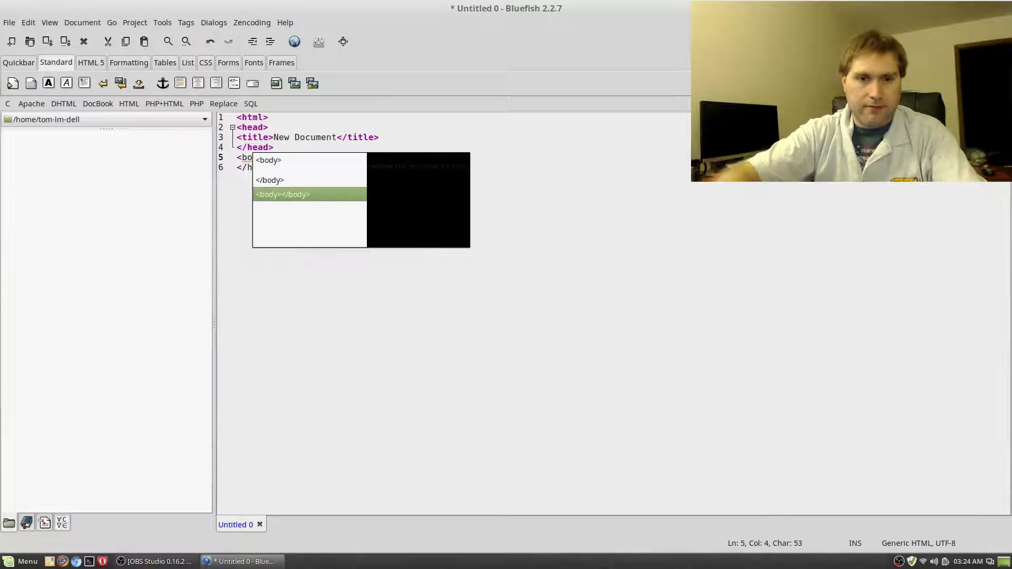
pyautogui.press('Return')
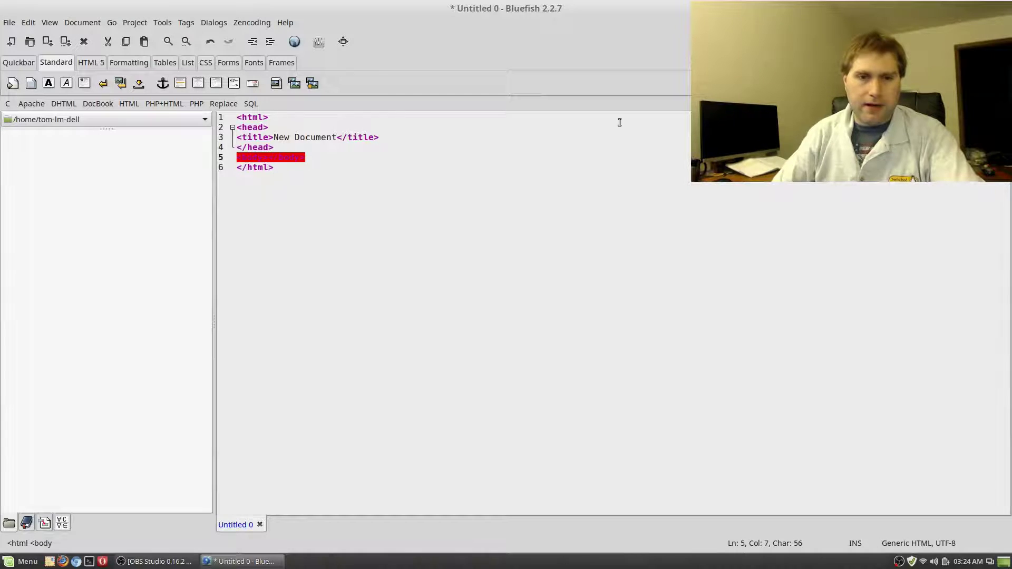
pyautogui.press('Return')
pyautogui.press('Return')
pyautogui.click(236, 167)
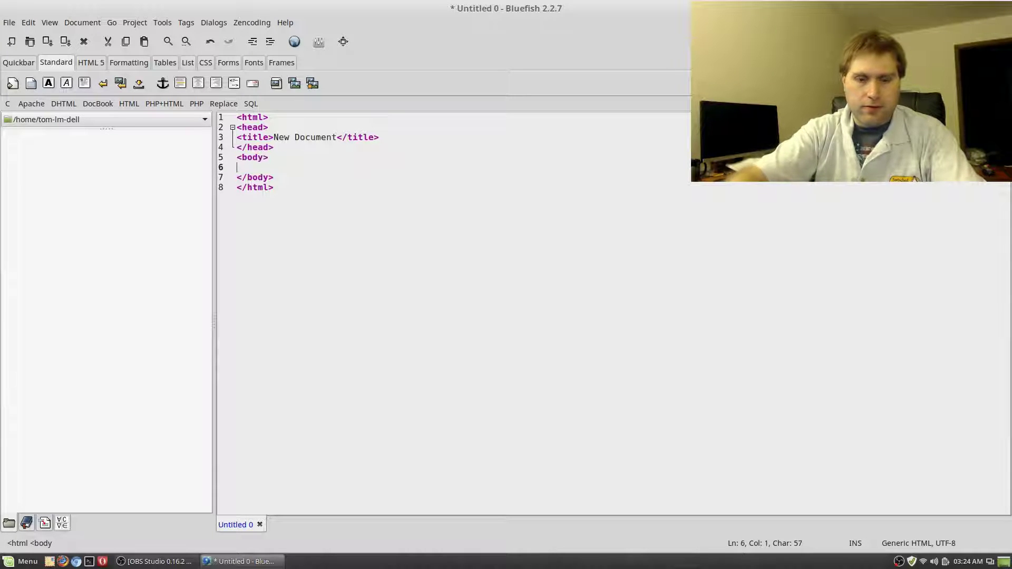
pyautogui.write('Hello H')
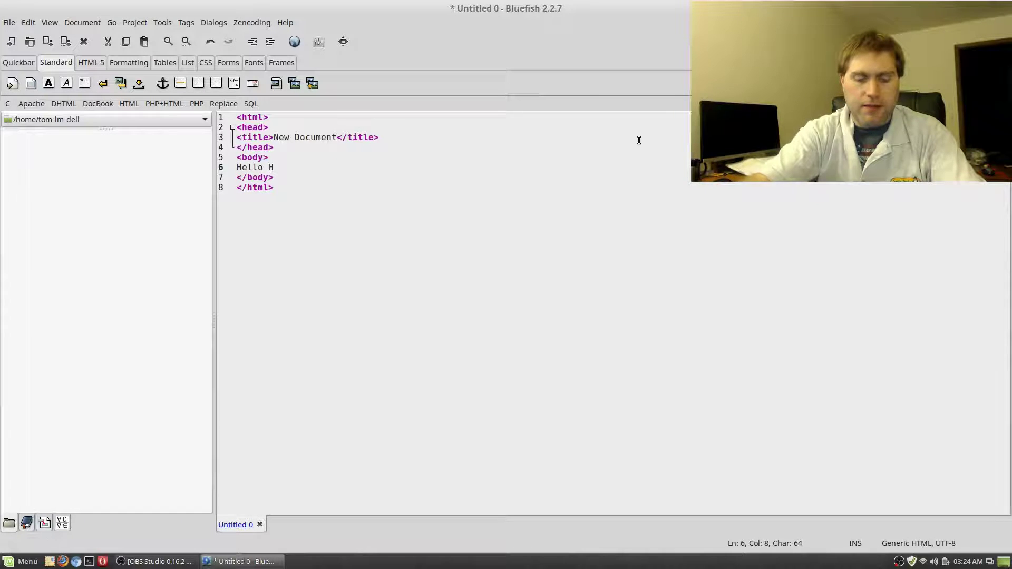
pyautogui.press('BackSpace')
pyautogui.write('World')
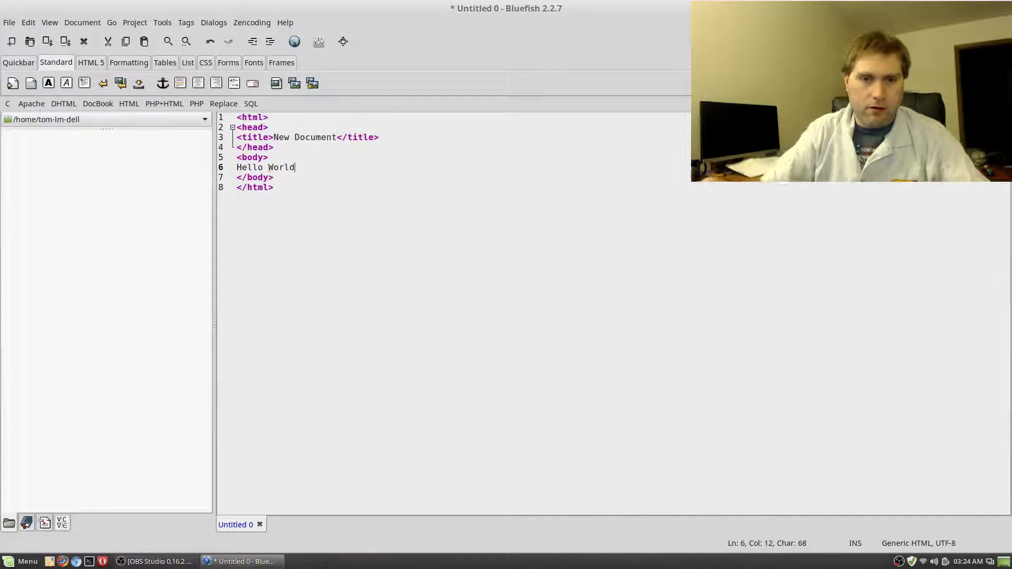
pyautogui.click(570, 300)
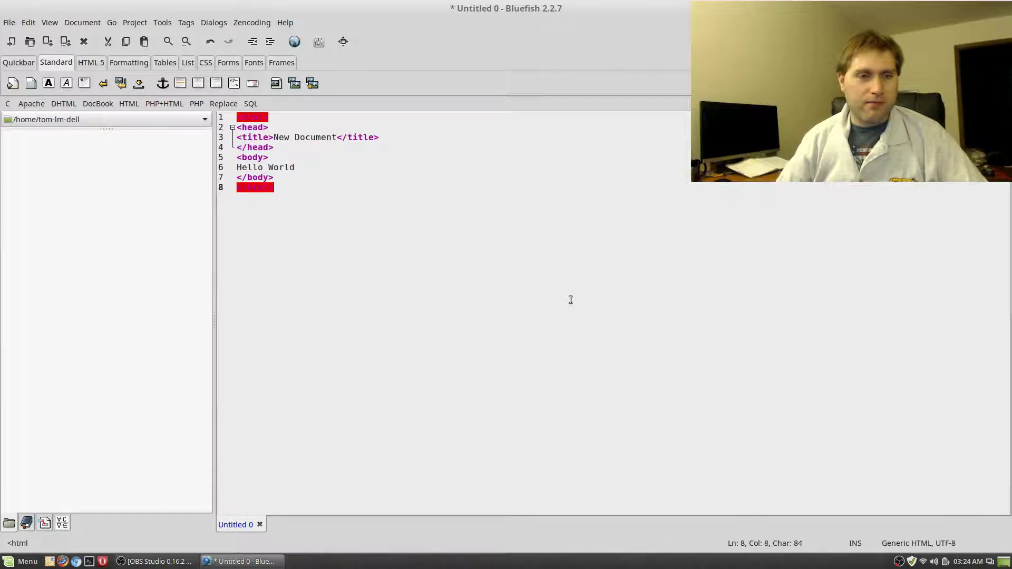
# Save the page in the Templates folder as New HTML Document.html
pyautogui.click(10, 23)
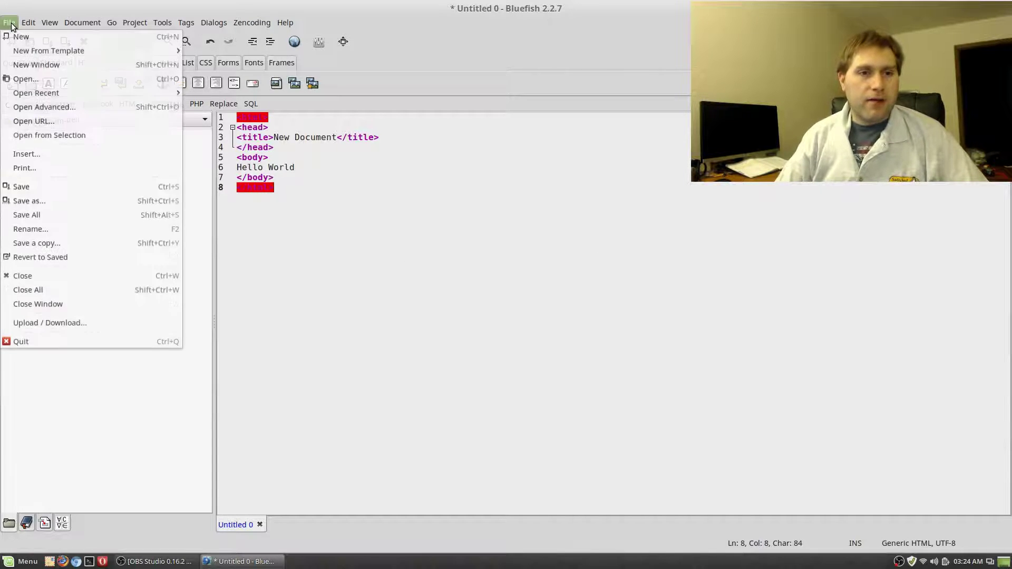
pyautogui.click(45, 204)
pyautogui.scroll(-3, 453, 338)
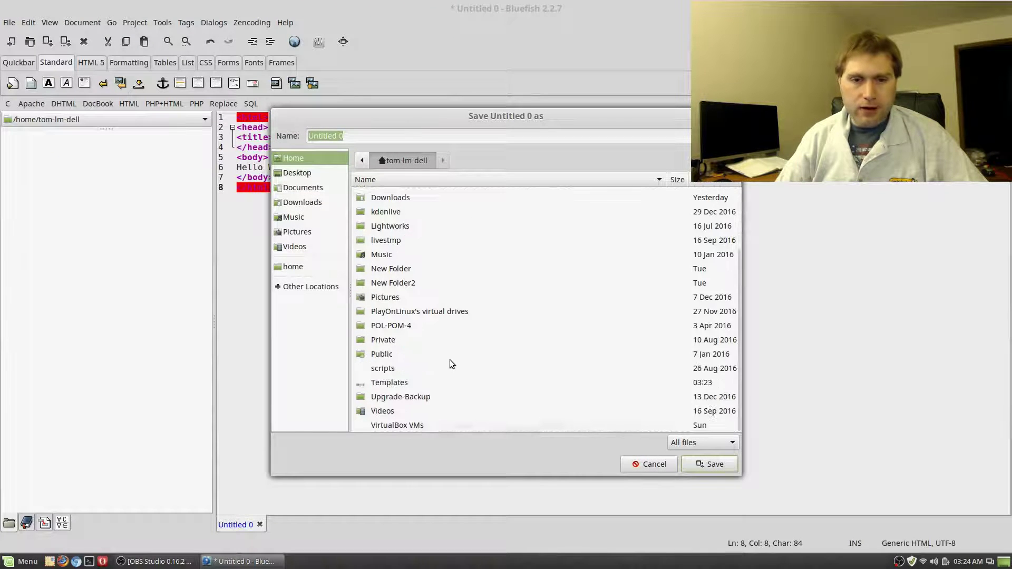
pyautogui.doubleClick(411, 383)
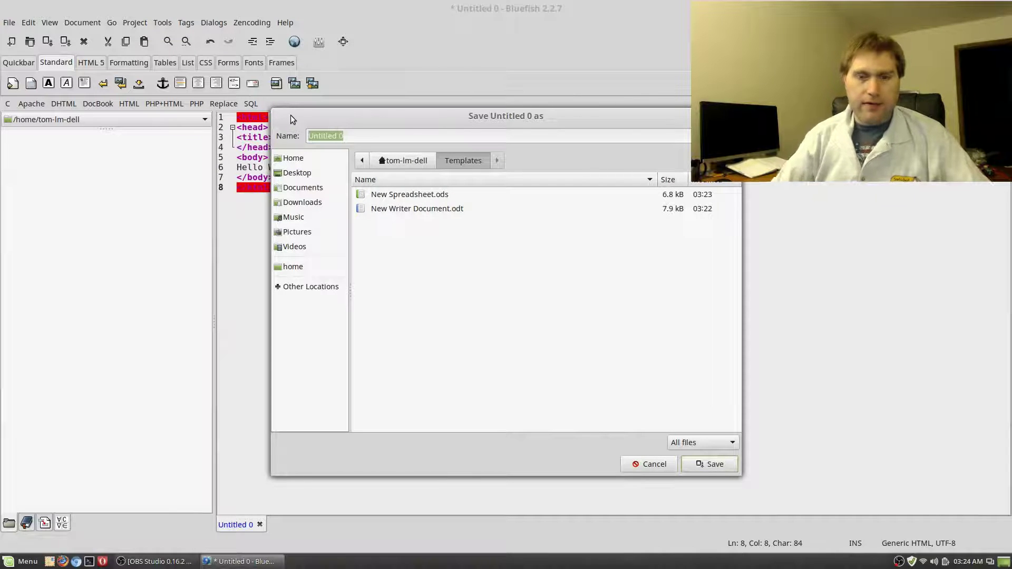
pyautogui.write('New ')
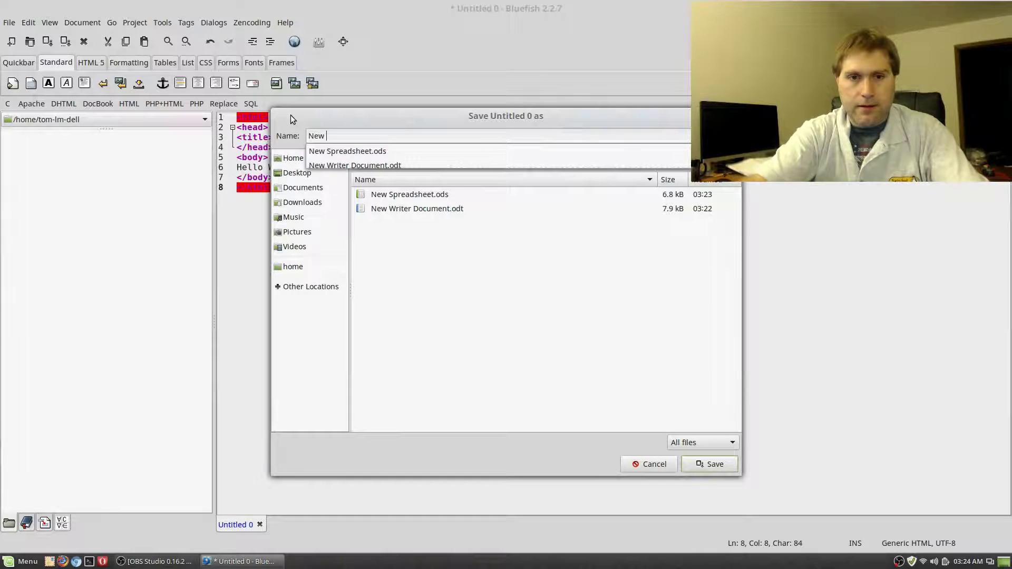
pyautogui.write('HTML ')
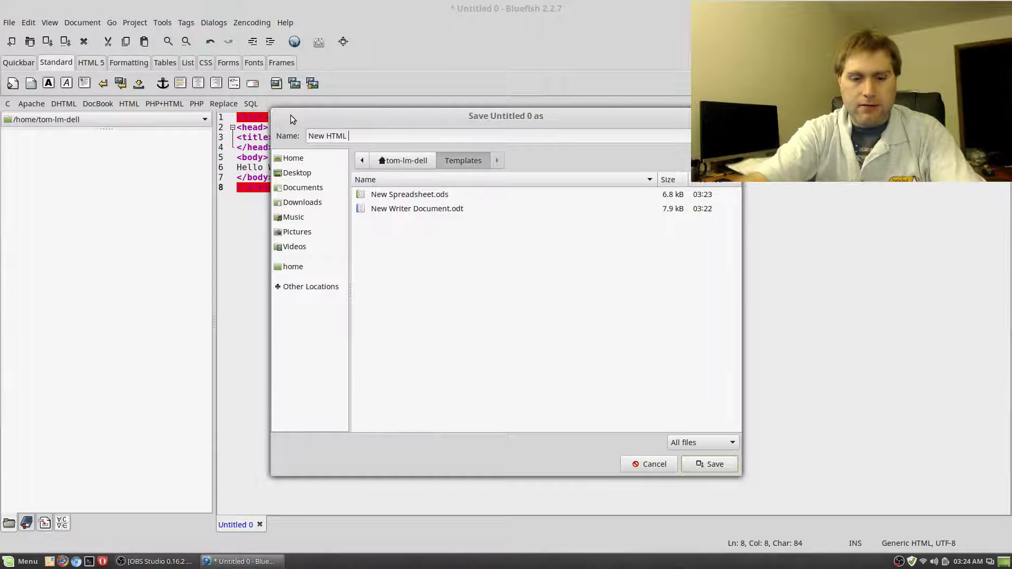
pyautogui.write('D')
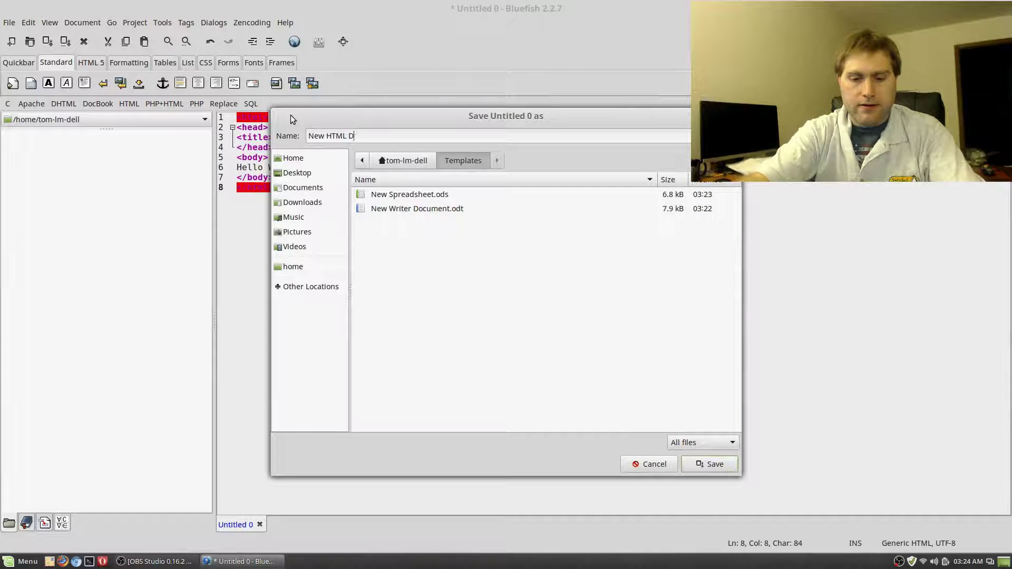
pyautogui.write('ocument.html')
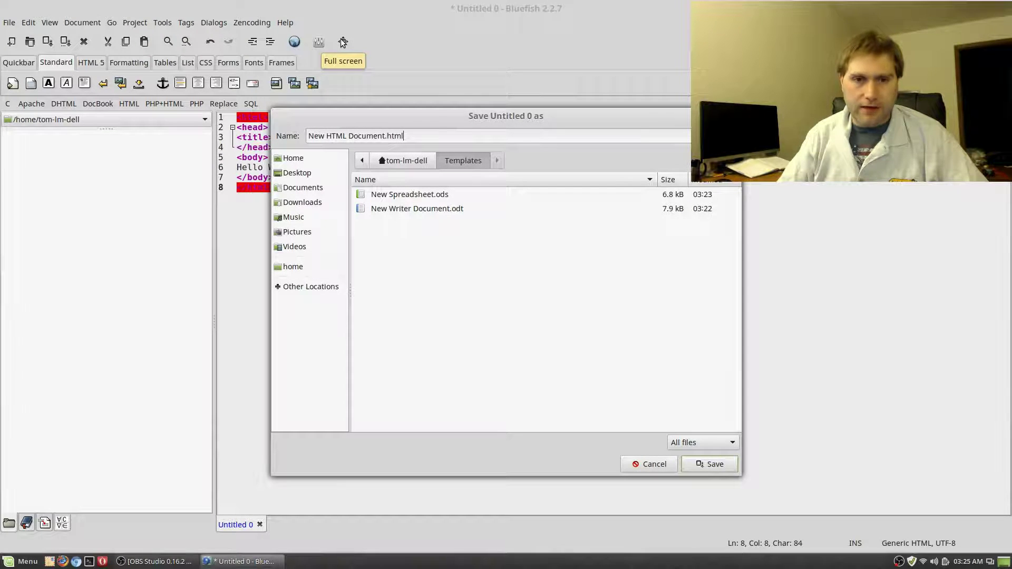
pyautogui.click(715, 464)
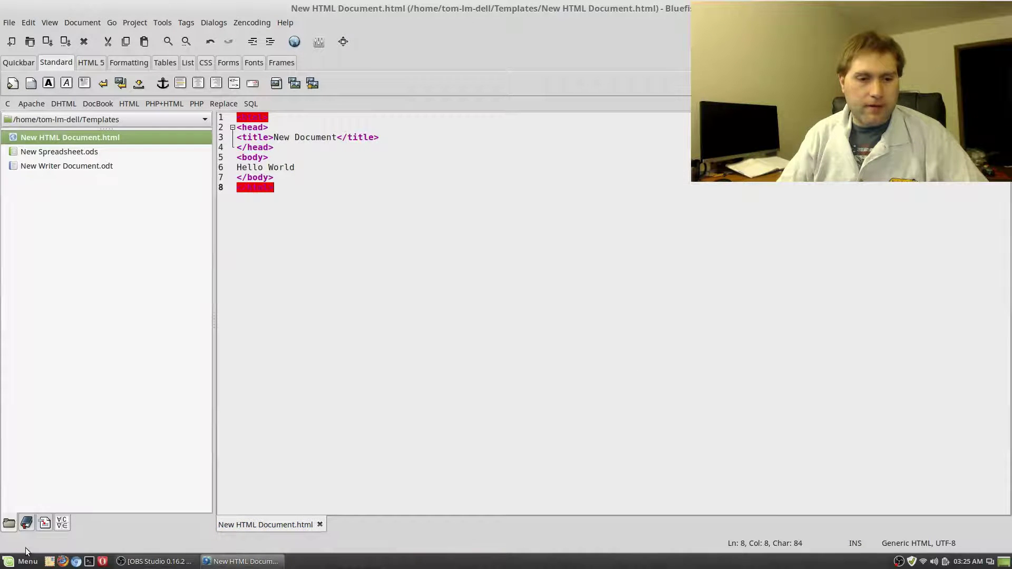
# Open Nemo at Places > home, then go into the user's folder and its Templates folder
pyautogui.click(26, 559)
pyautogui.moveTo(105, 460)
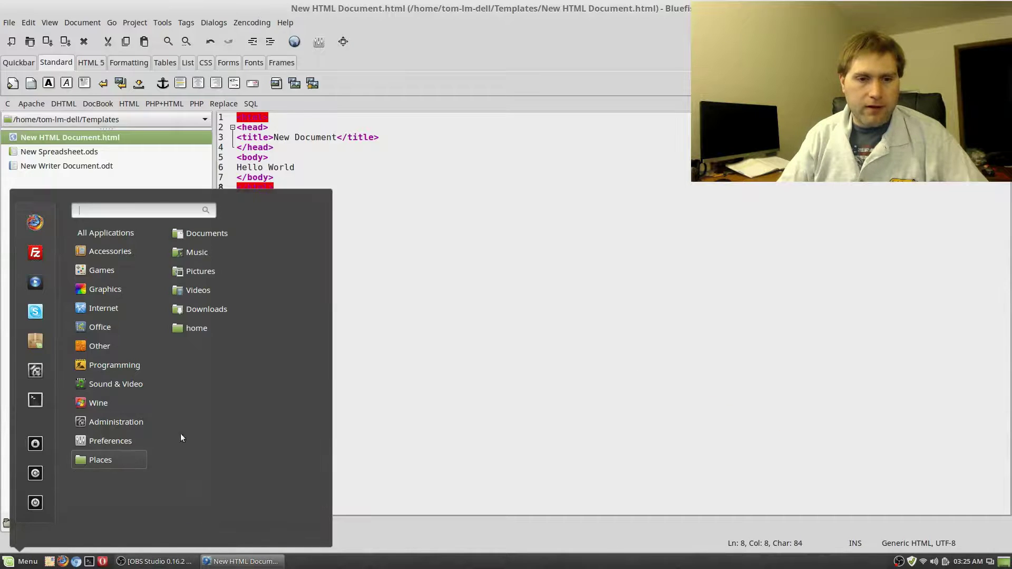
pyautogui.click(197, 328)
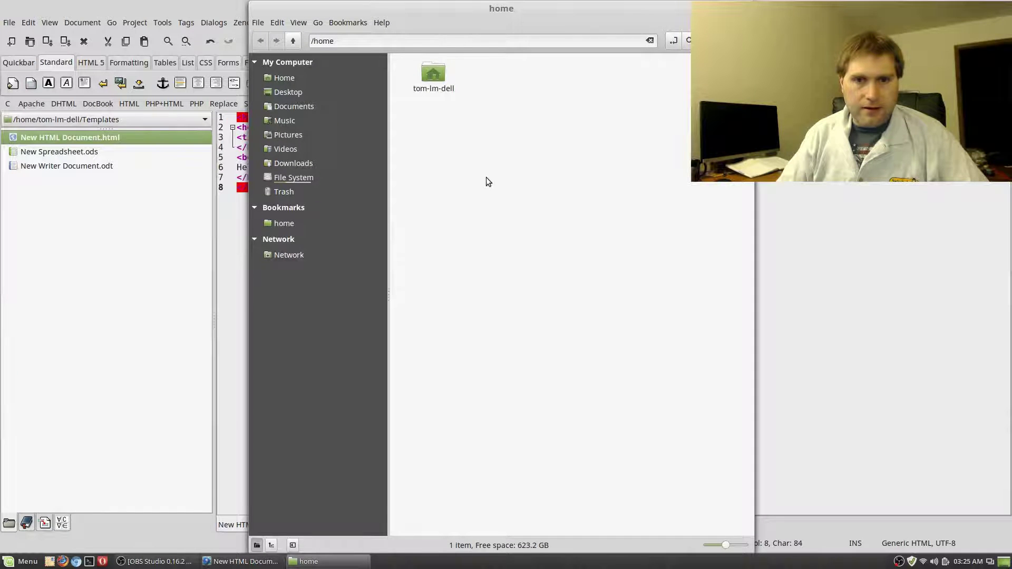
pyautogui.doubleClick(425, 69)
pyautogui.doubleClick(677, 260)
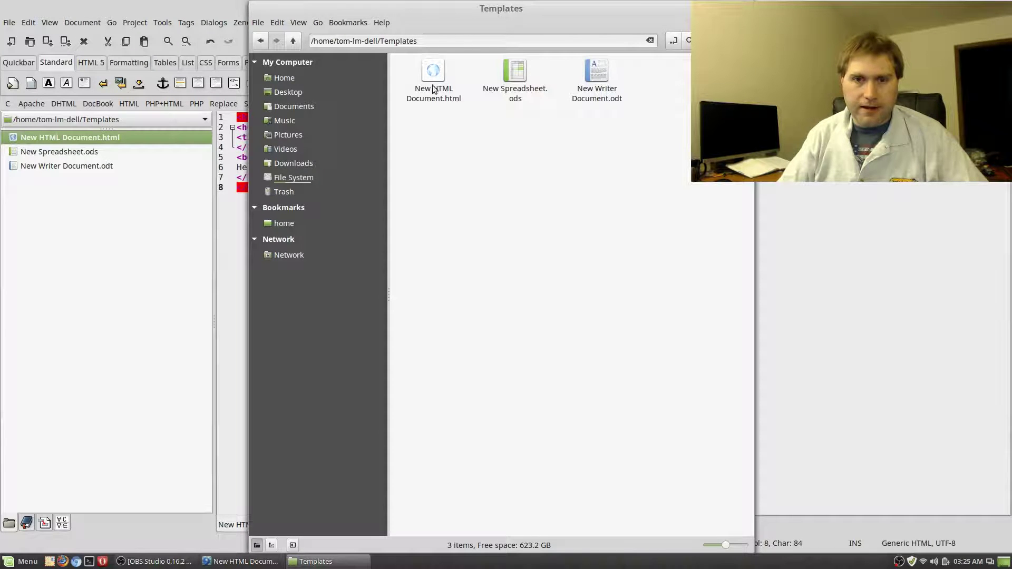
# Close the Templates window and delete all text from the Bluefish page
pyautogui.hotkey('ctrl', 'w')
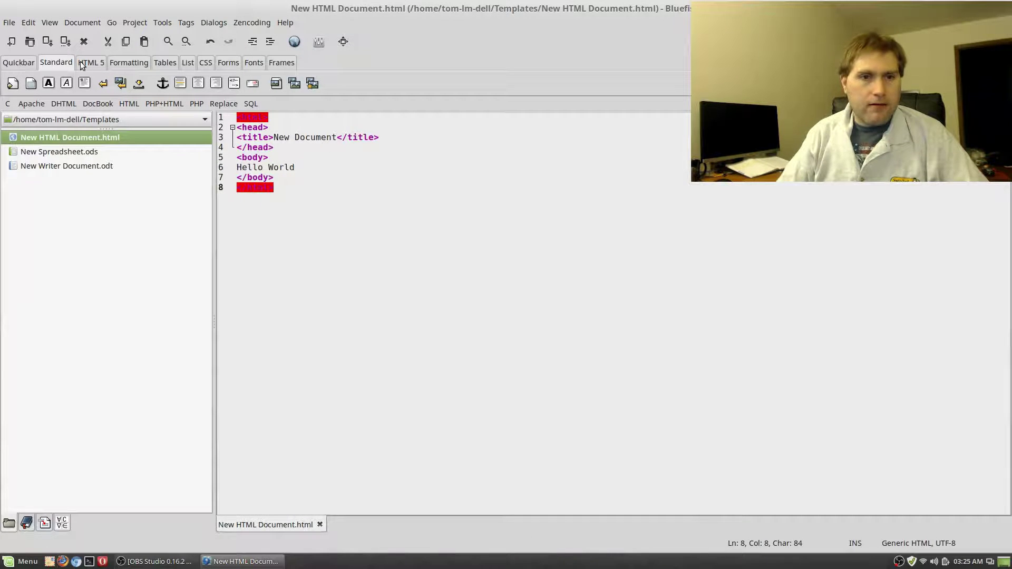
pyautogui.click(388, 235)
pyautogui.hotkey('ctrl', 'a')
pyautogui.press('Delete')
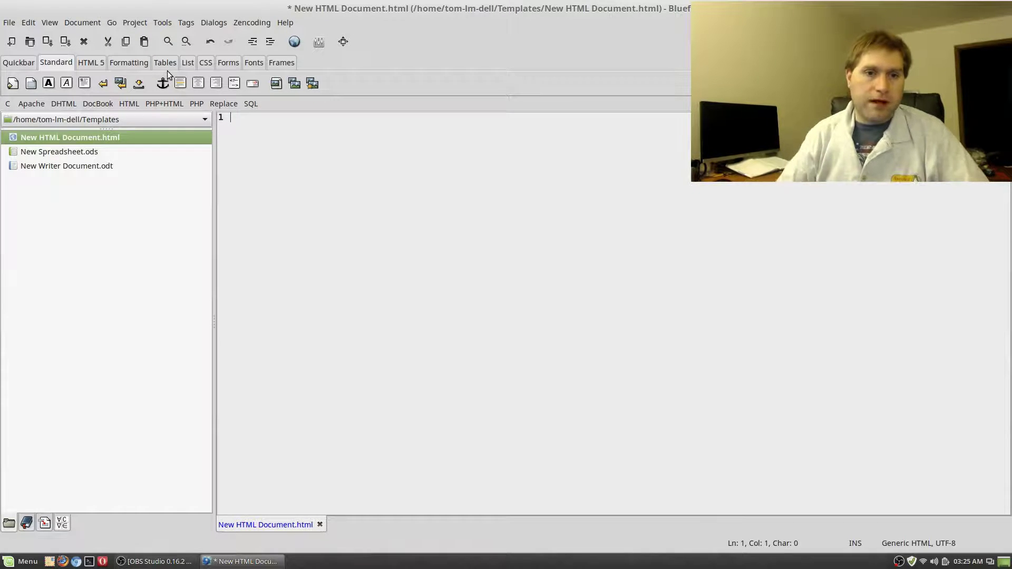
# Save the blank page as New CSS File.css in the Templates folder
pyautogui.click(4, 21)
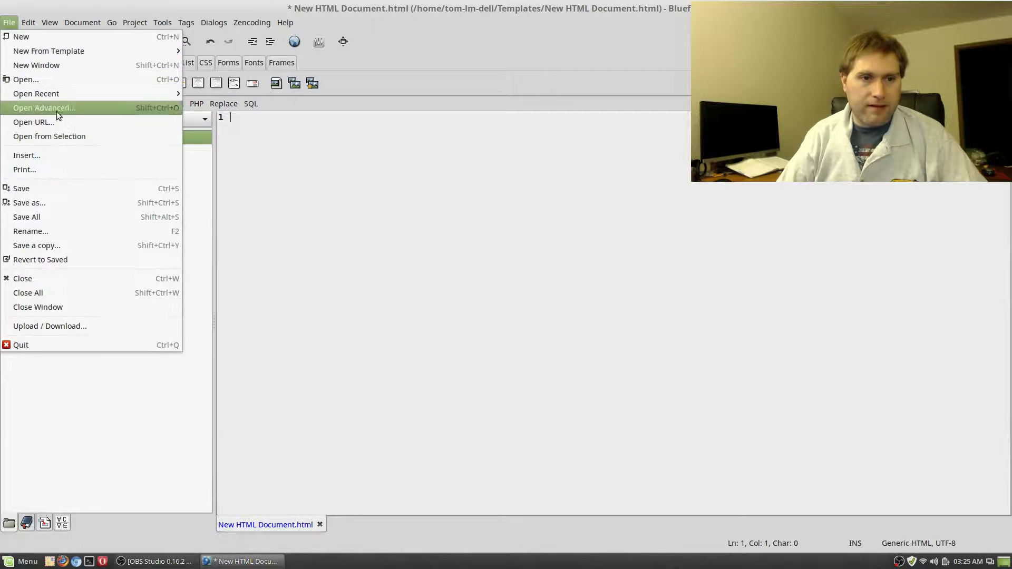
pyautogui.click(59, 199)
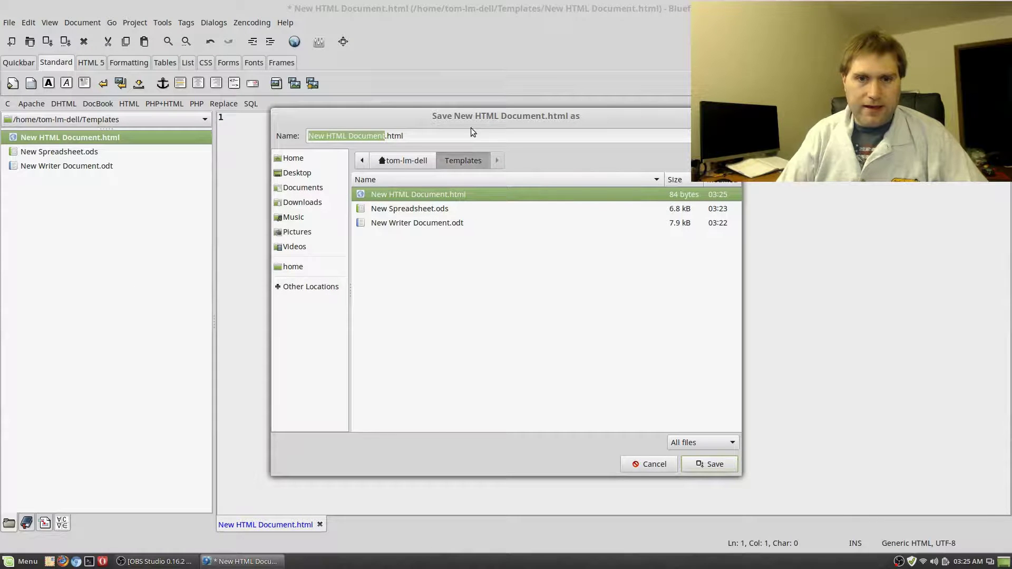
pyautogui.moveTo(431, 133); pyautogui.dragTo(291, 115)
pyautogui.write('Ne')
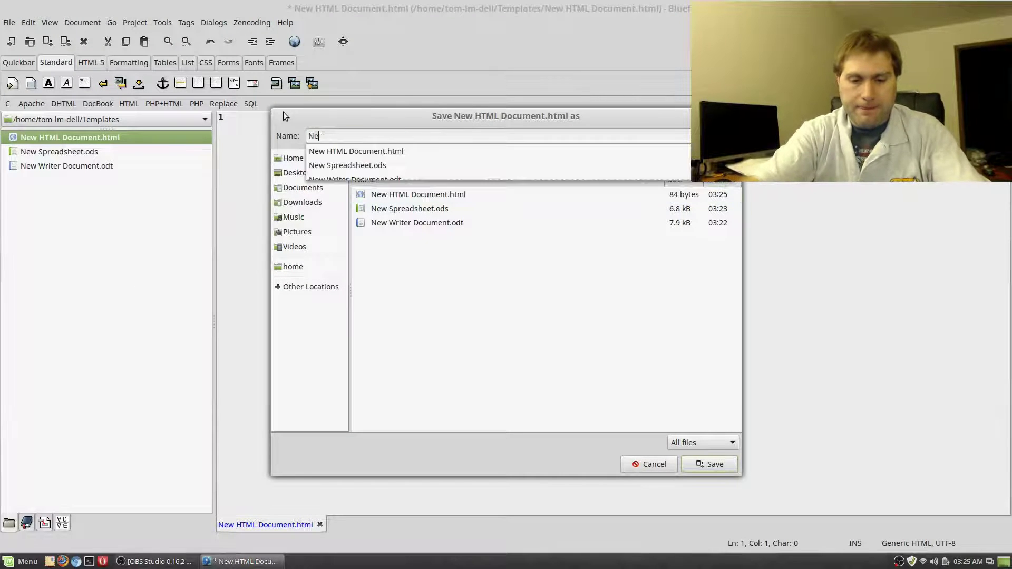
pyautogui.write('w CSS Fi')
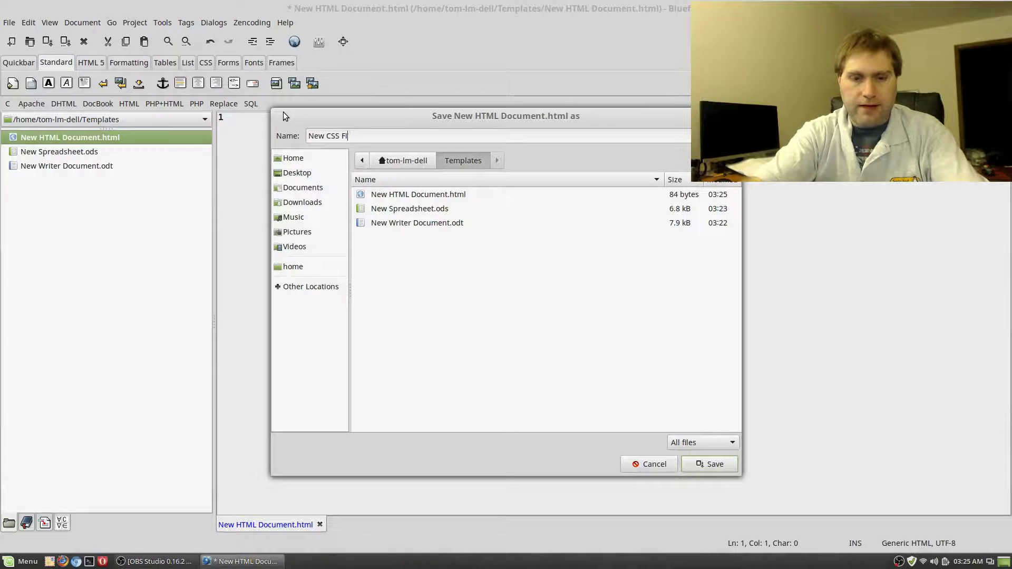
pyautogui.write('le.css')
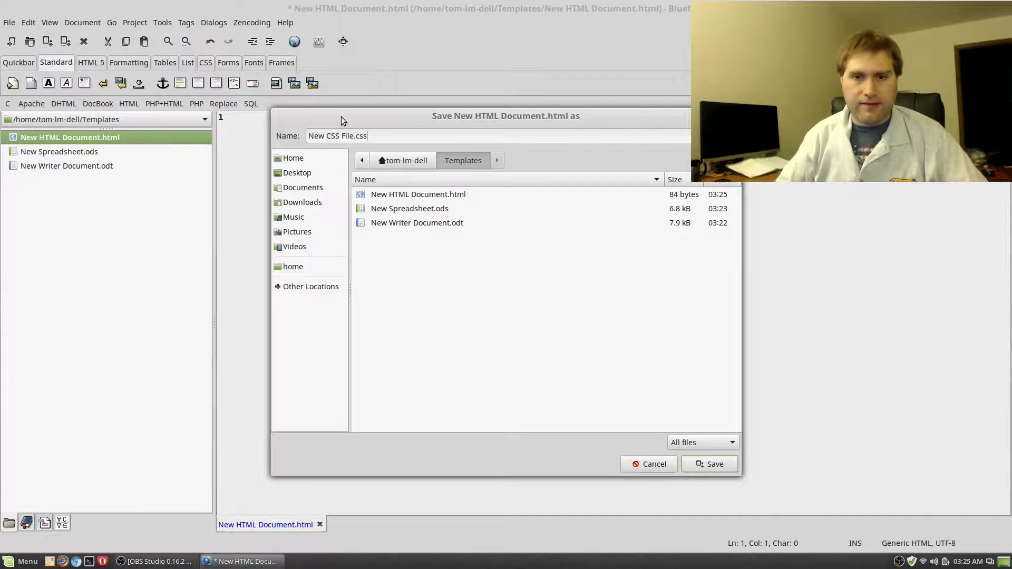
pyautogui.click(716, 465)
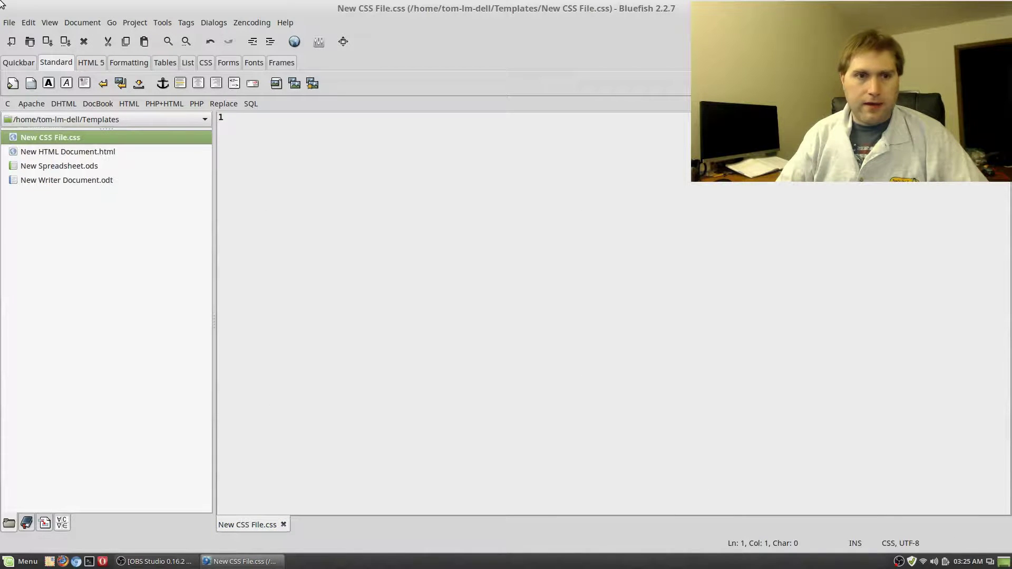
pyautogui.click(10, 23)
# Save the empty file as New php file.php in Templates and quit Bluefish
pyautogui.click(65, 201)
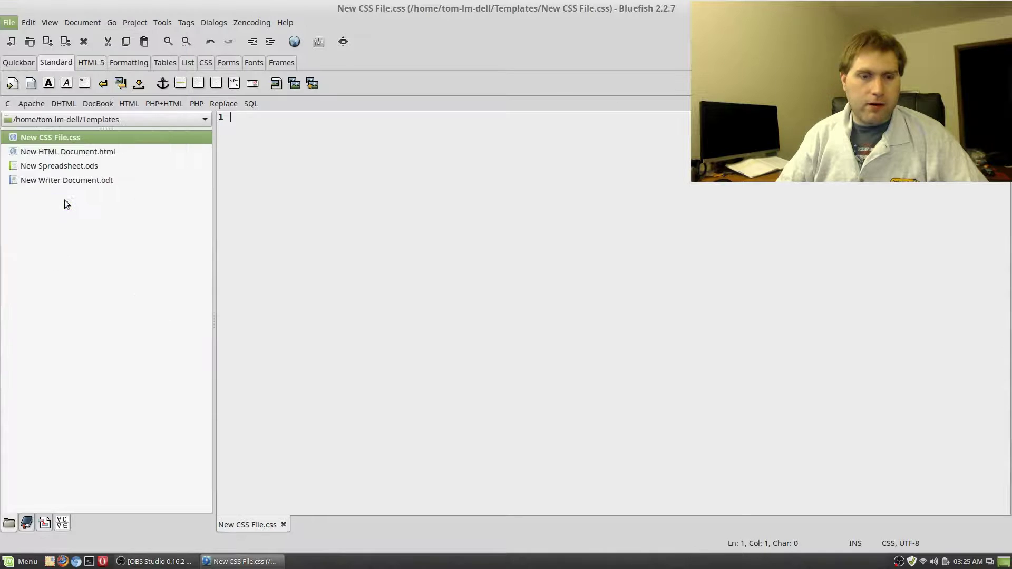
pyautogui.hotkey('ctrl', 'a')
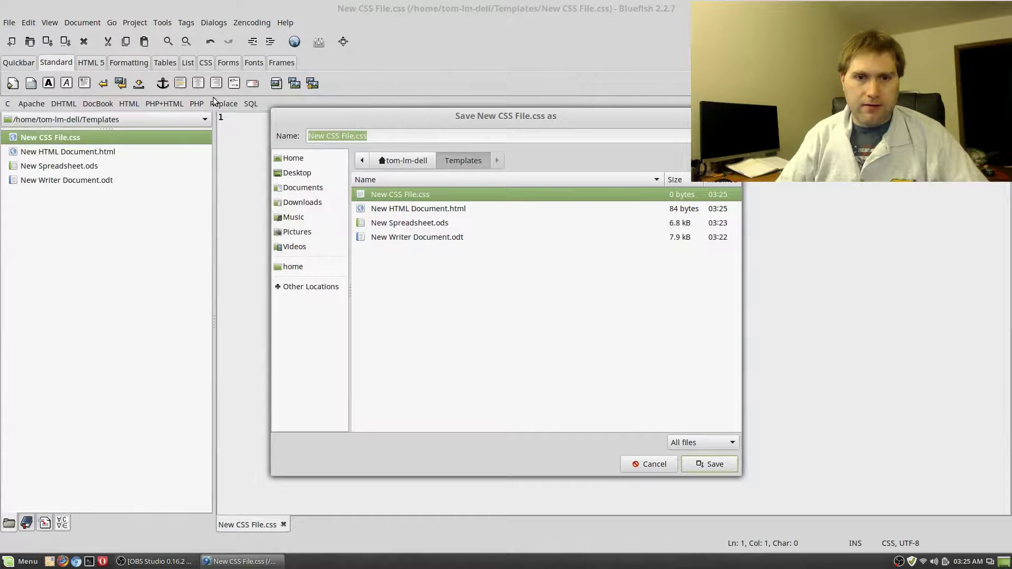
pyautogui.write('New p')
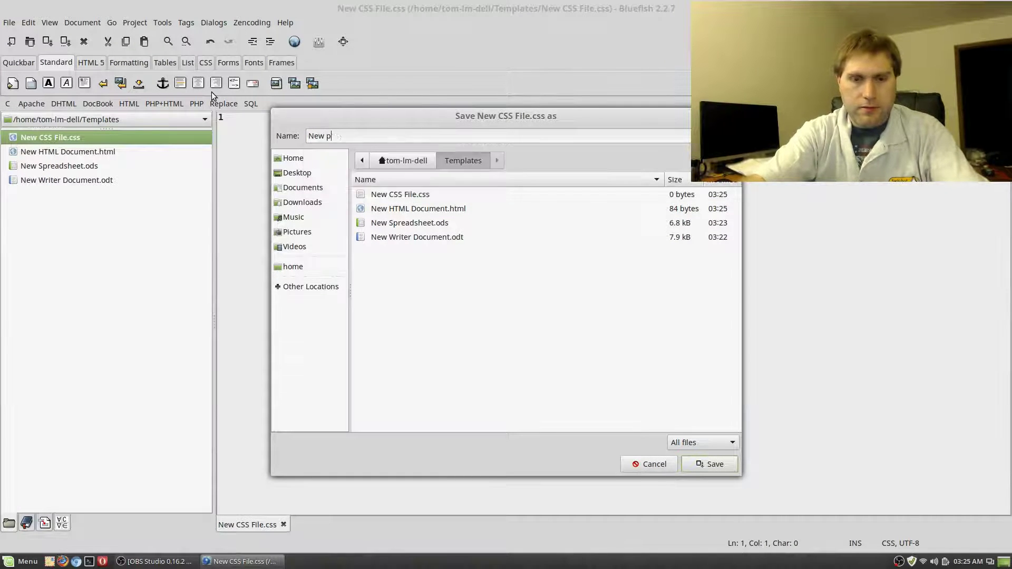
pyautogui.write('hp ')
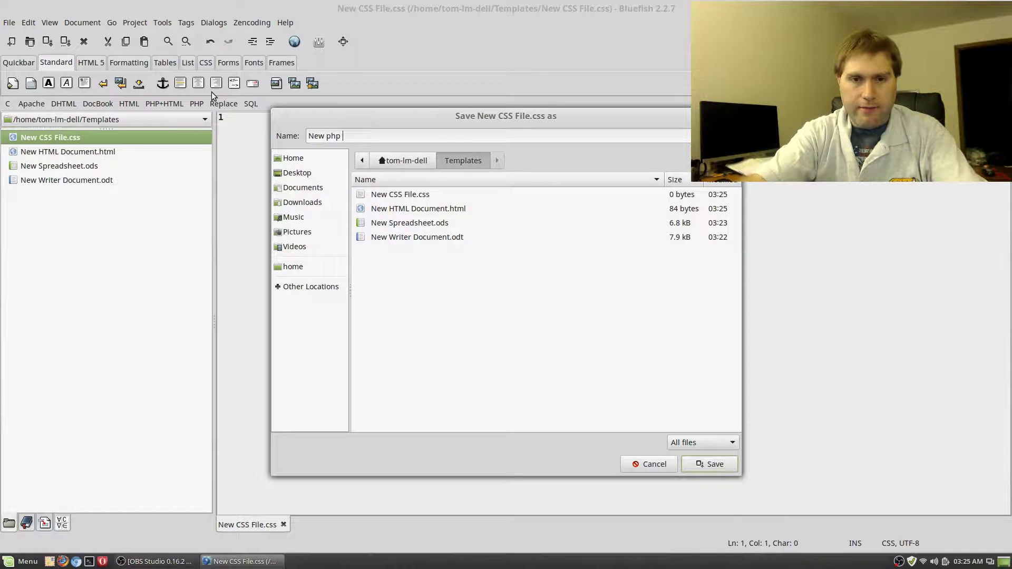
pyautogui.write('file.php')
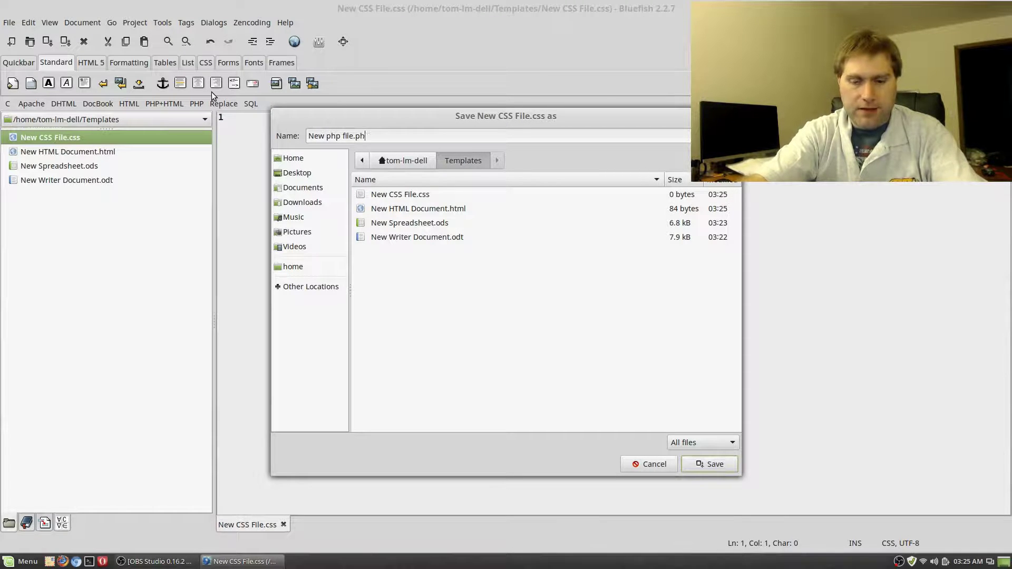
pyautogui.click(708, 462)
pyautogui.hotkey('ctrl', 'q')
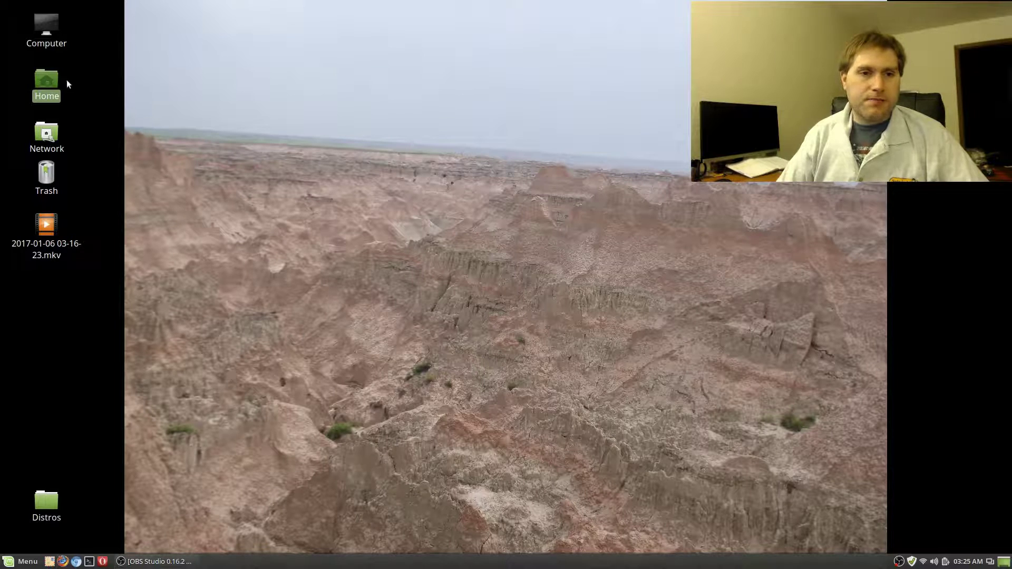
pyautogui.doubleClick(52, 82)
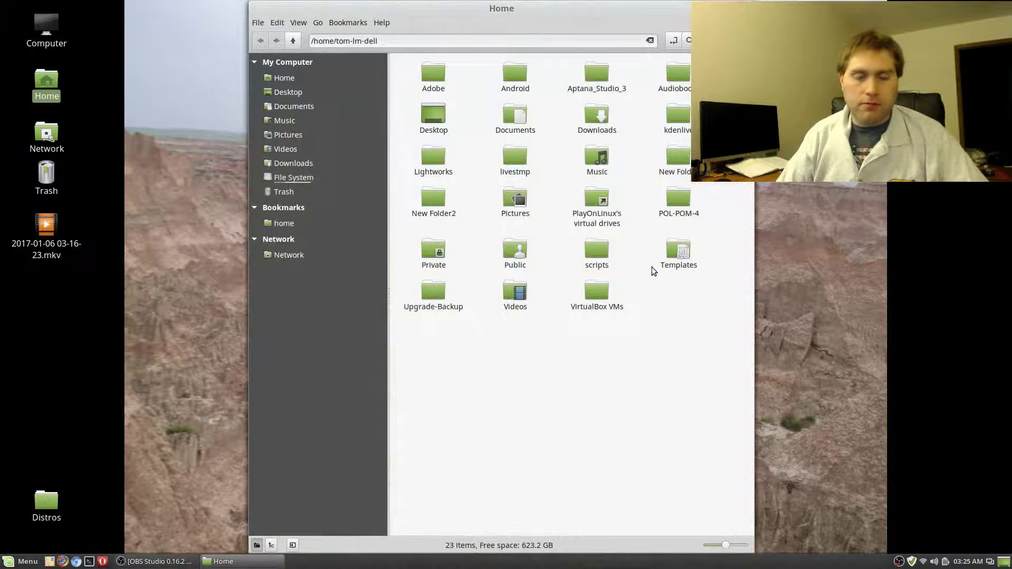
pyautogui.doubleClick(685, 254)
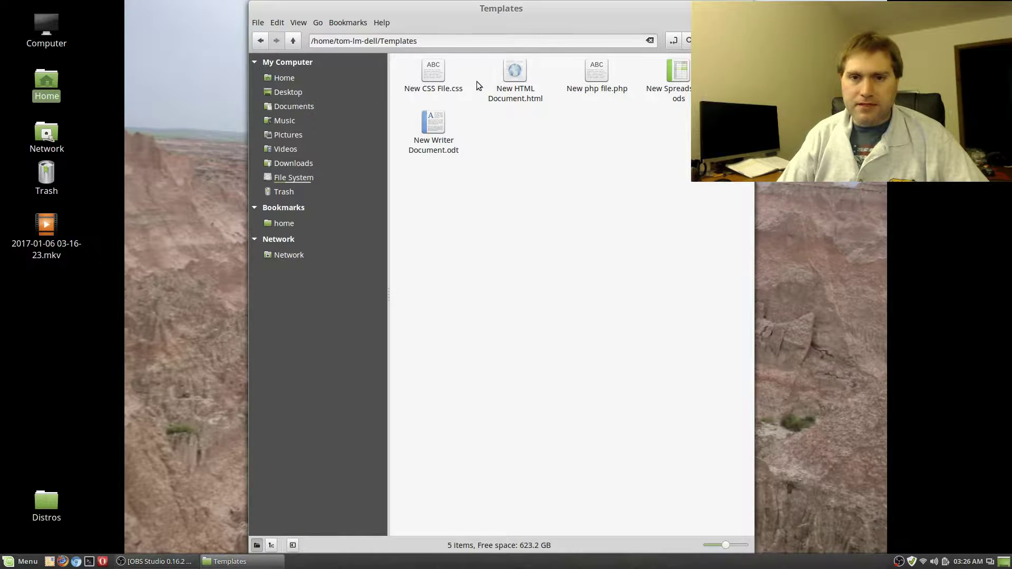
pyautogui.click(746, 8)
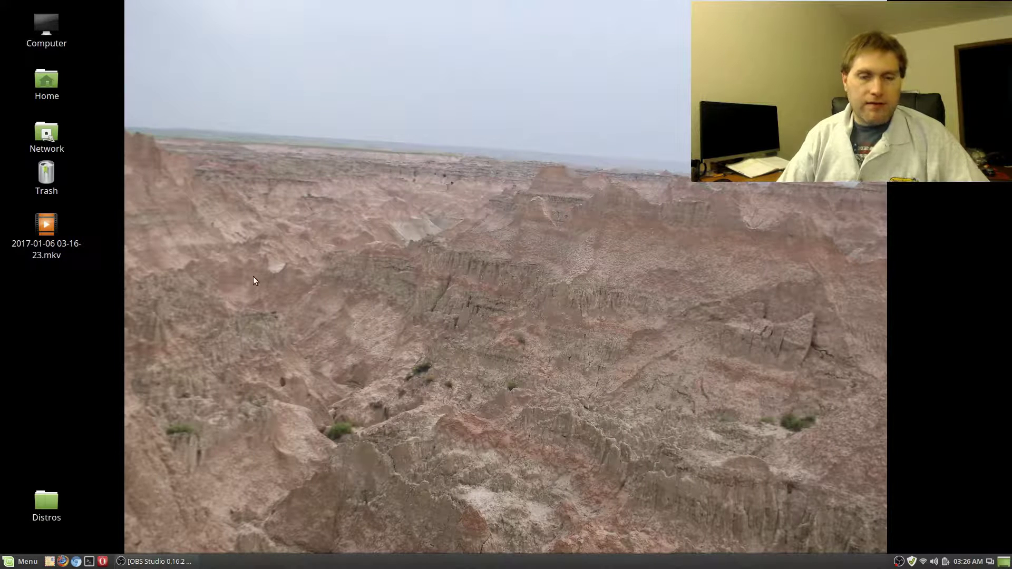
# Create Untitled New Writer Document.odt from the desktop's New Writer Document template, open it, then close Writer
pyautogui.rightClick(211, 298)
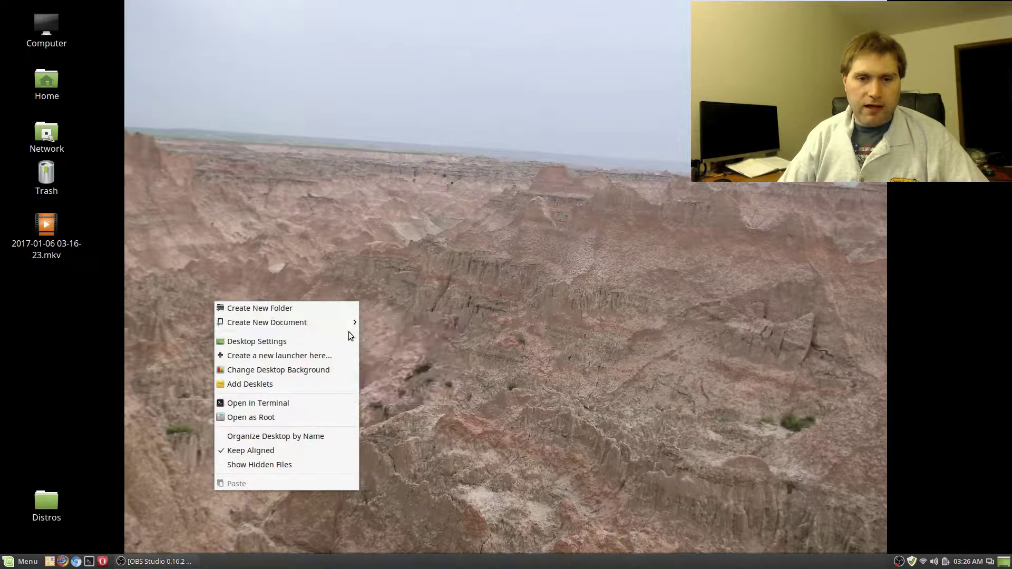
pyautogui.moveTo(351, 324)
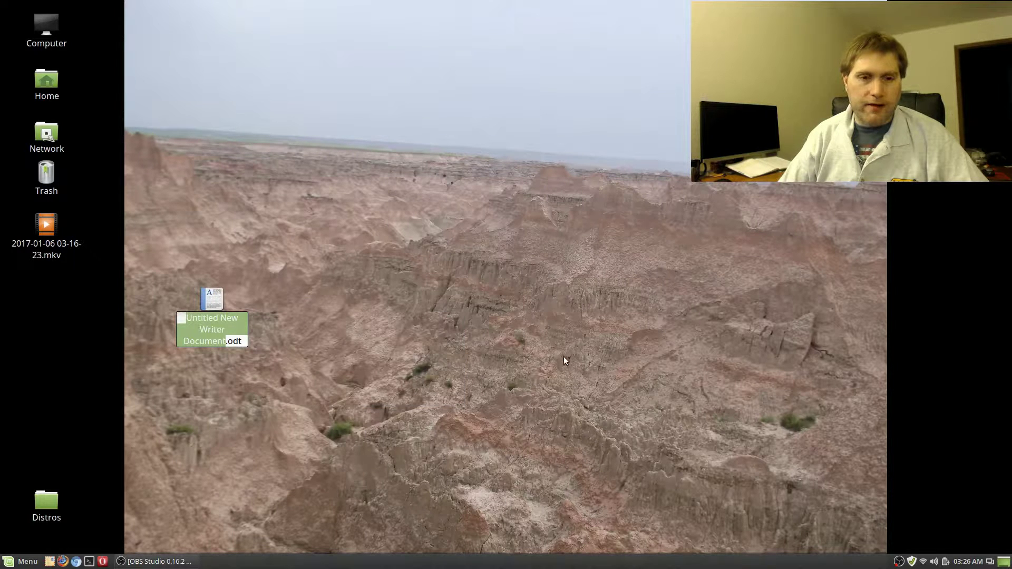
pyautogui.click(520, 349)
pyautogui.doubleClick(204, 301)
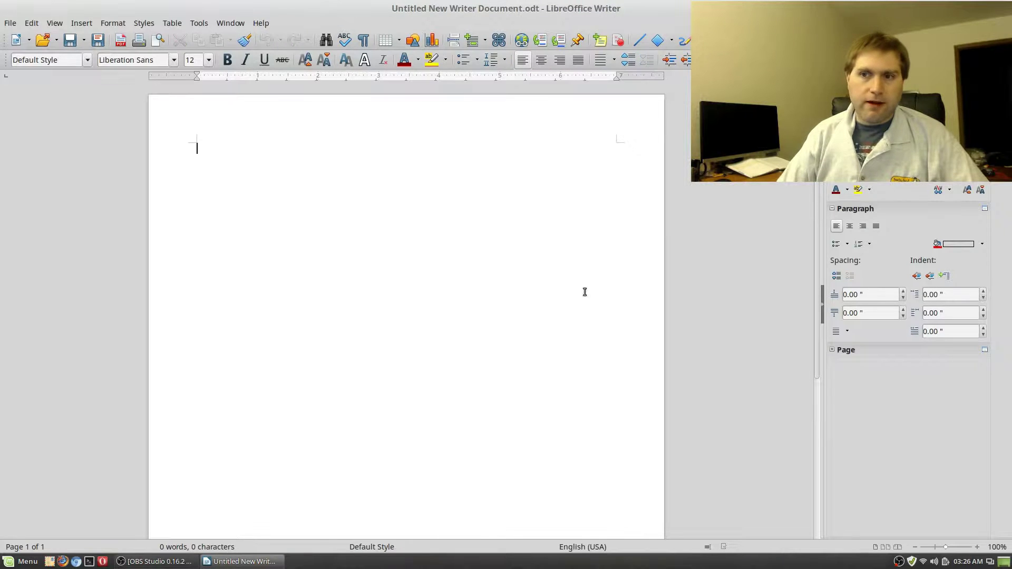
pyautogui.hotkey('ctrl', 'q')
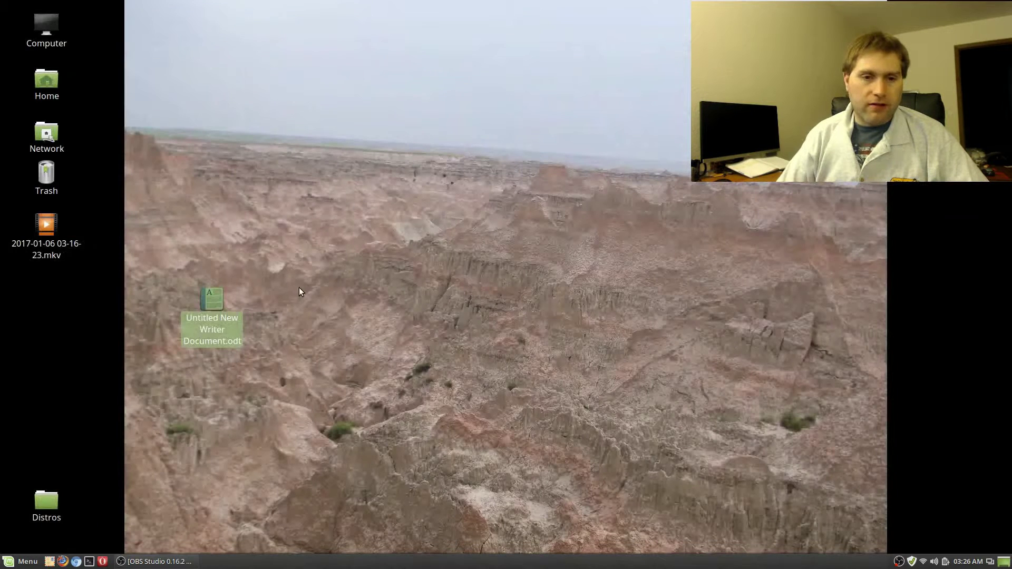
# Verify Create New Document offers CSS, HTML, php, spreadsheet and Writer templates, then trash Untitled New Writer Document.odt
pyautogui.rightClick(109, 329)
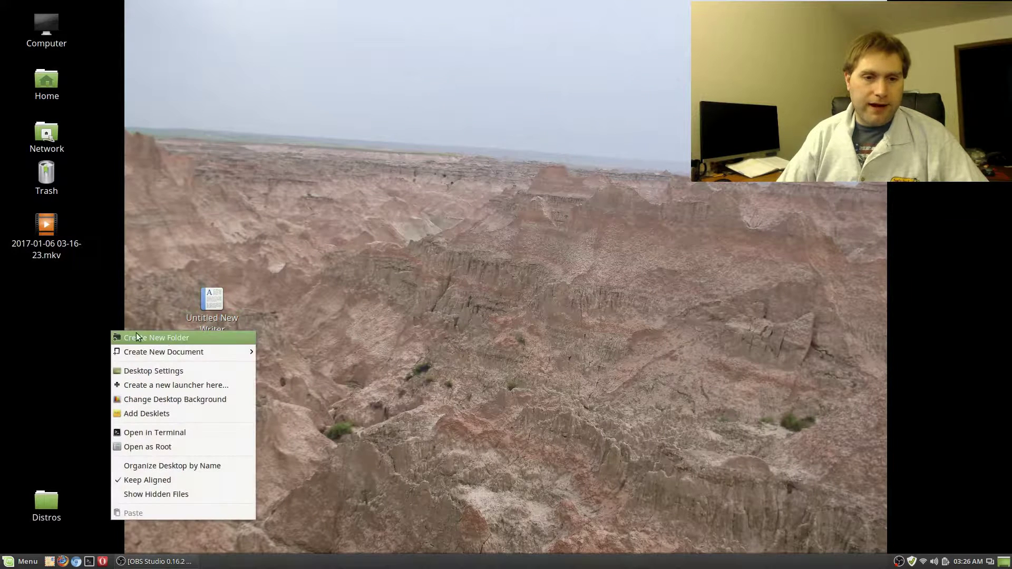
pyautogui.moveTo(183, 351)
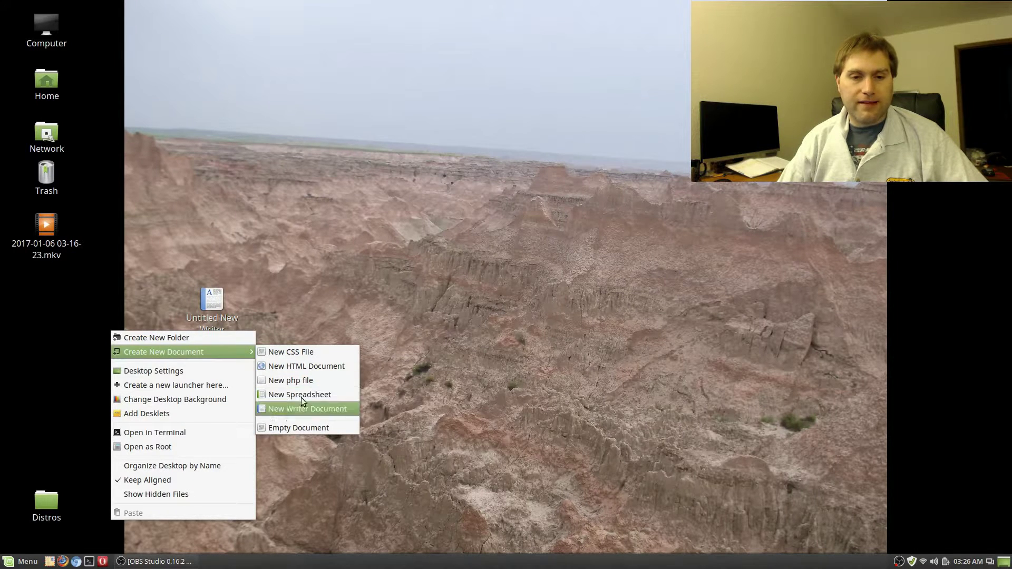
pyautogui.click(337, 253)
pyautogui.moveTo(226, 299); pyautogui.dragTo(181, 252)
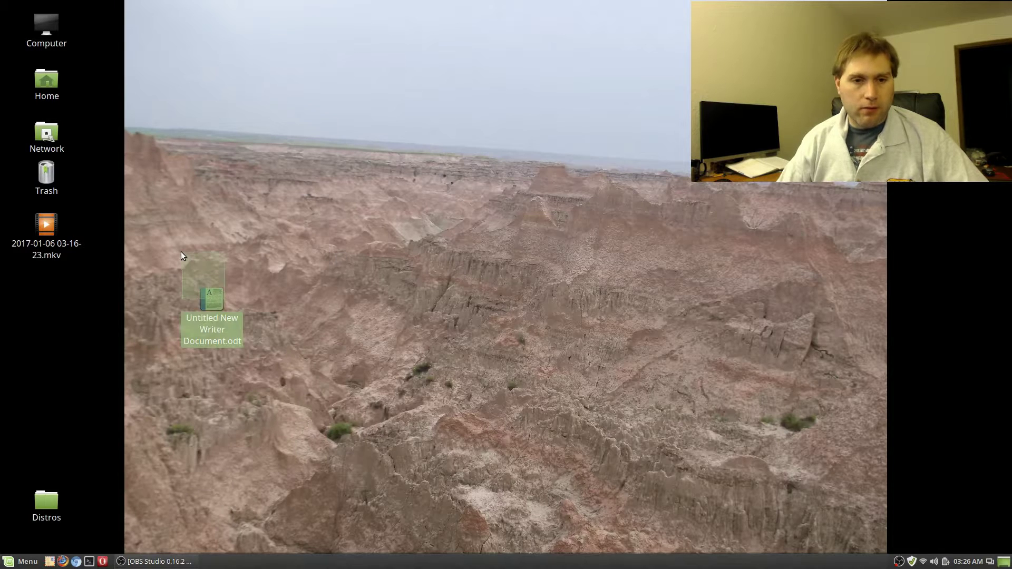
pyautogui.moveTo(222, 302); pyautogui.dragTo(51, 177)
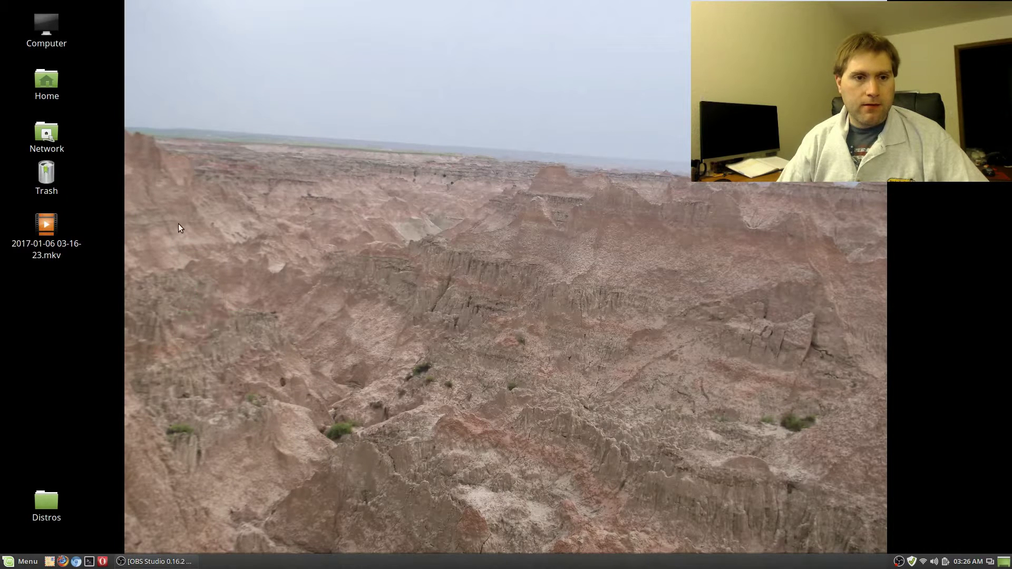